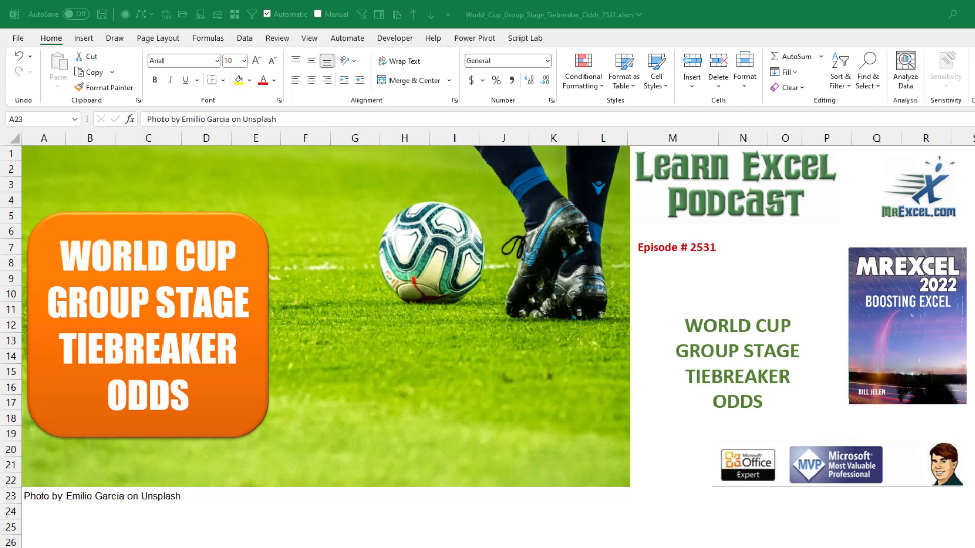
Step: Switch from the Title sheet to the Model sheet with the four-team match grid
key("ctrl+Page_Down")
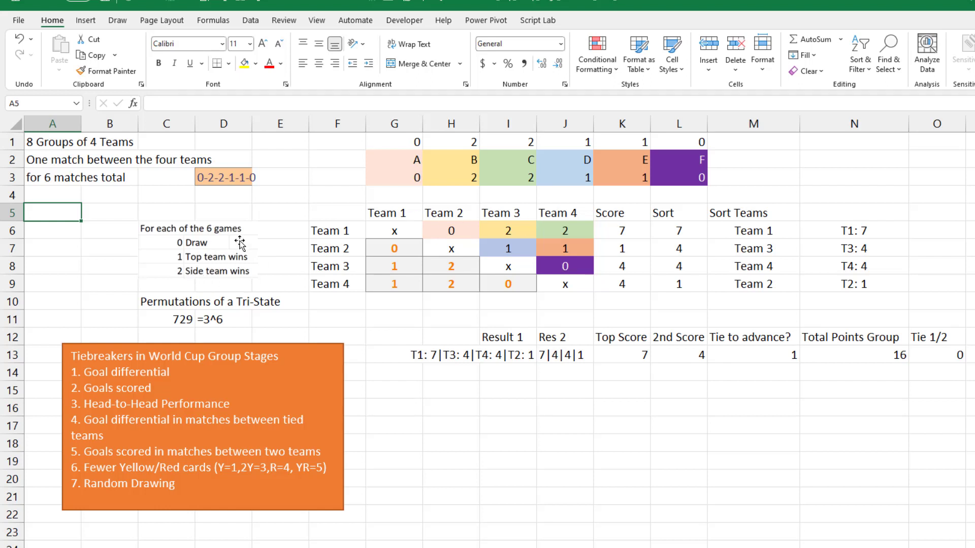
Step: Widen column D to fit the 0-2-2-1-1-0 code and check G3's splitting formula
left_click(223, 178)
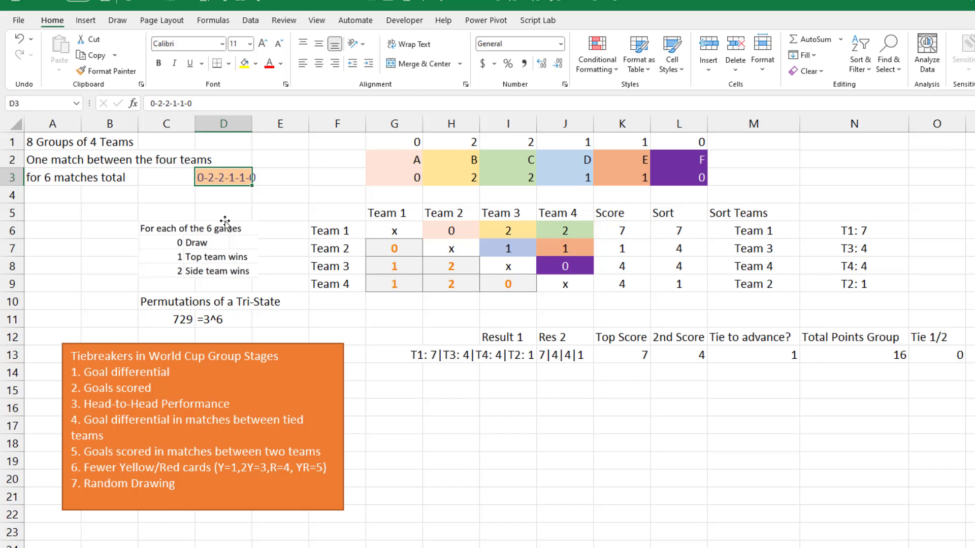
left_click_drag(252, 123, 264, 123)
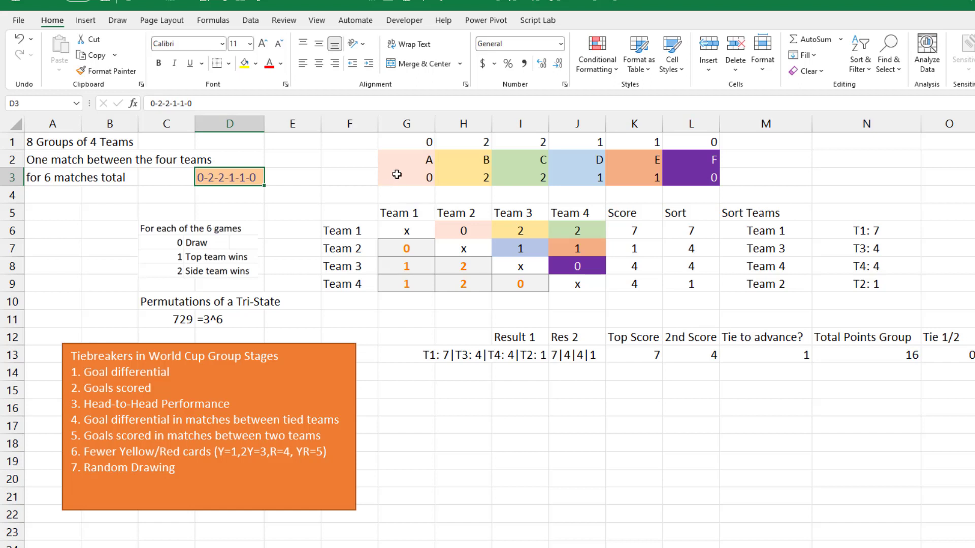
left_click(412, 175)
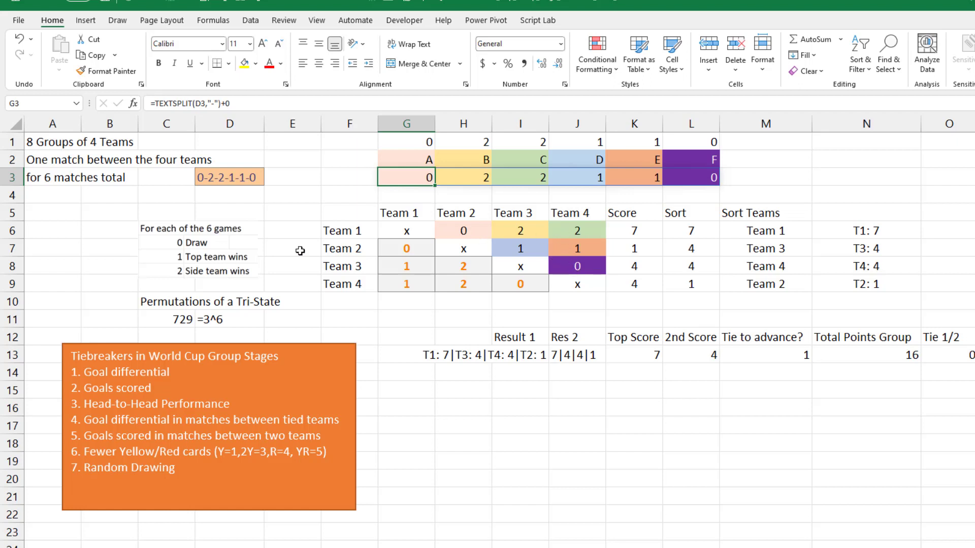
Step: Review the J6 result formula and the G9 and G7 lookups, then select I6
left_click(568, 230)
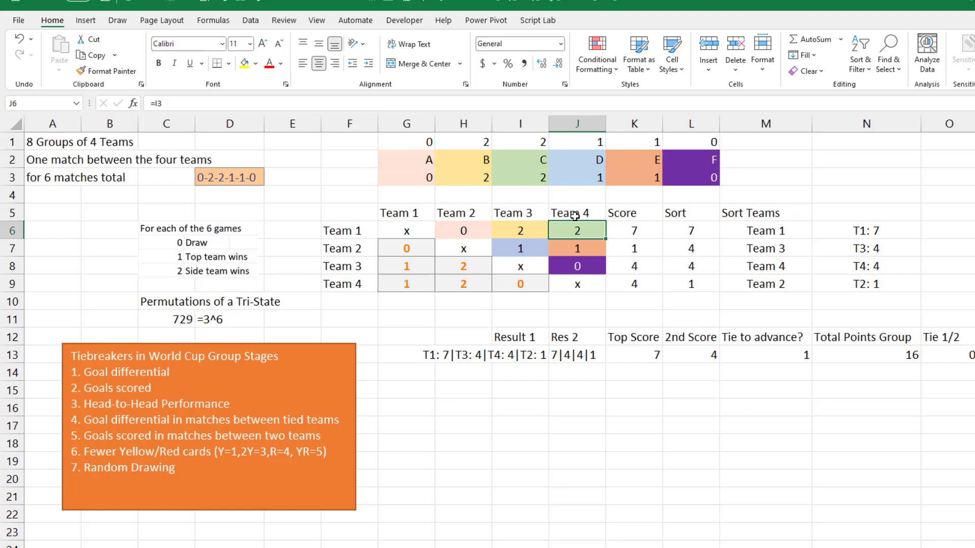
left_click(406, 285)
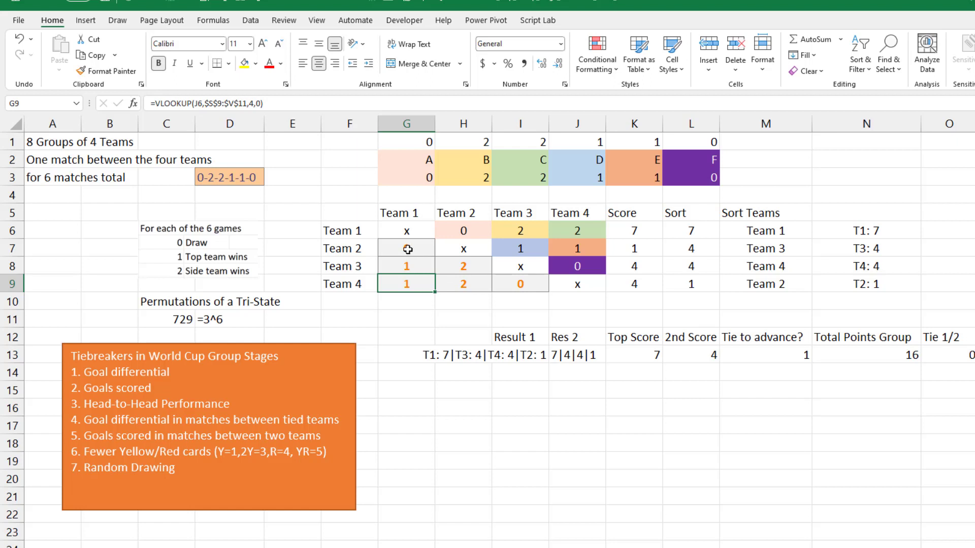
left_click(411, 252)
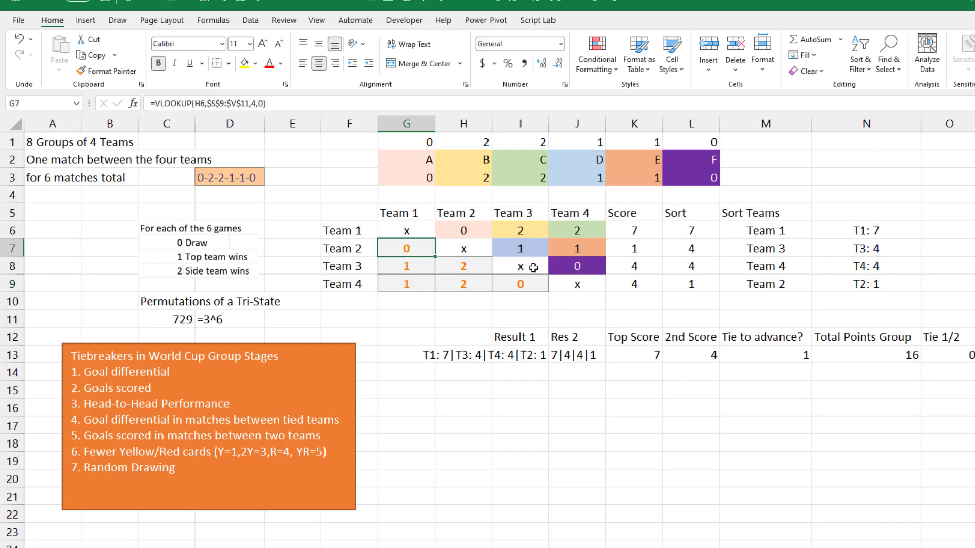
left_click(533, 231)
left_click(214, 20)
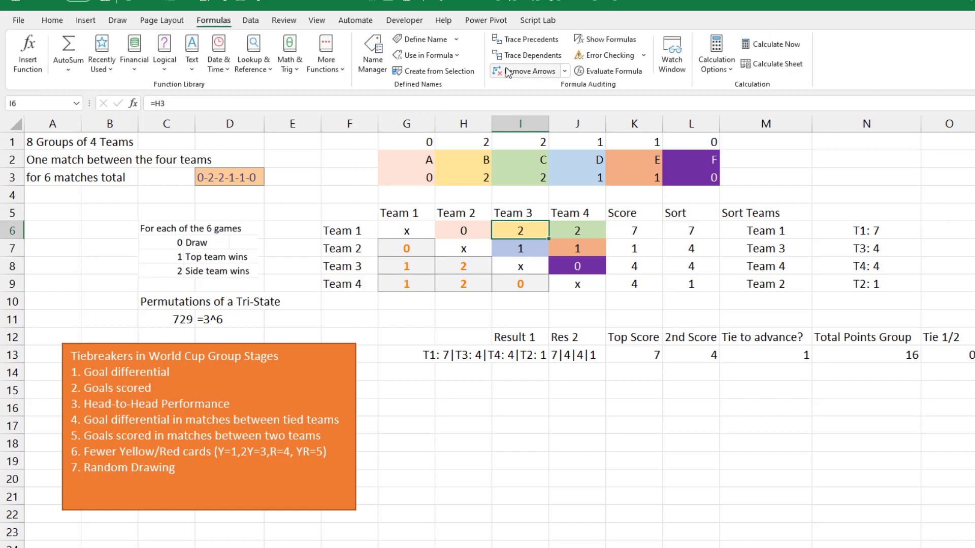
left_click(525, 56)
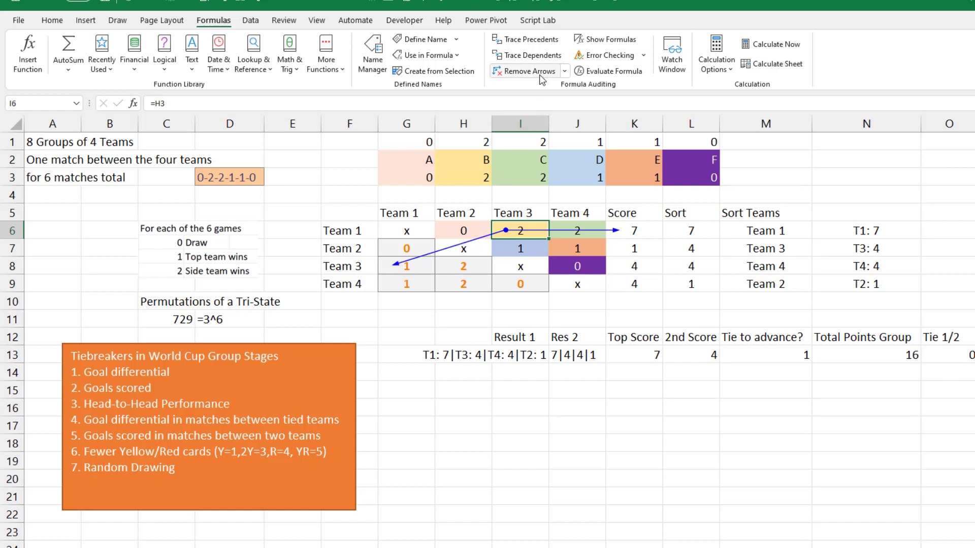
left_click(524, 70)
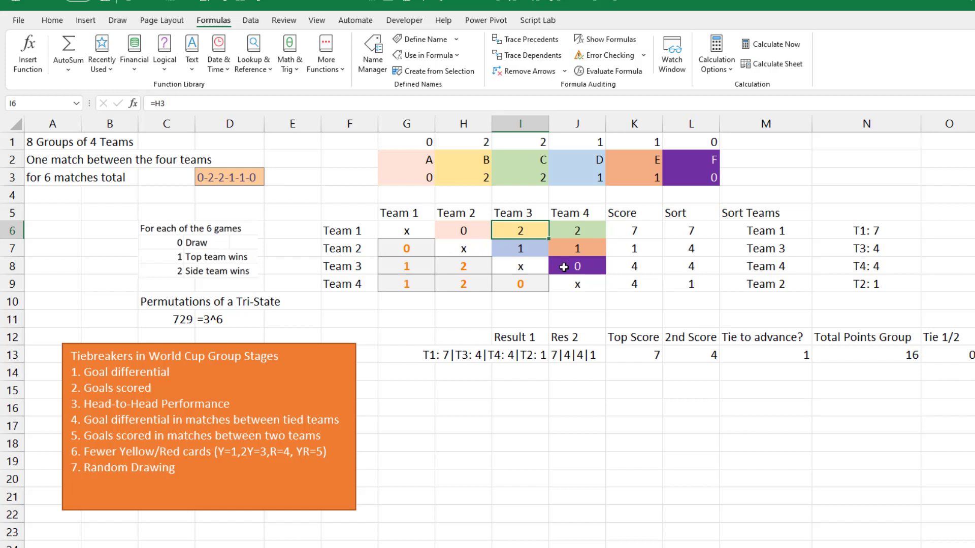
left_click(622, 232)
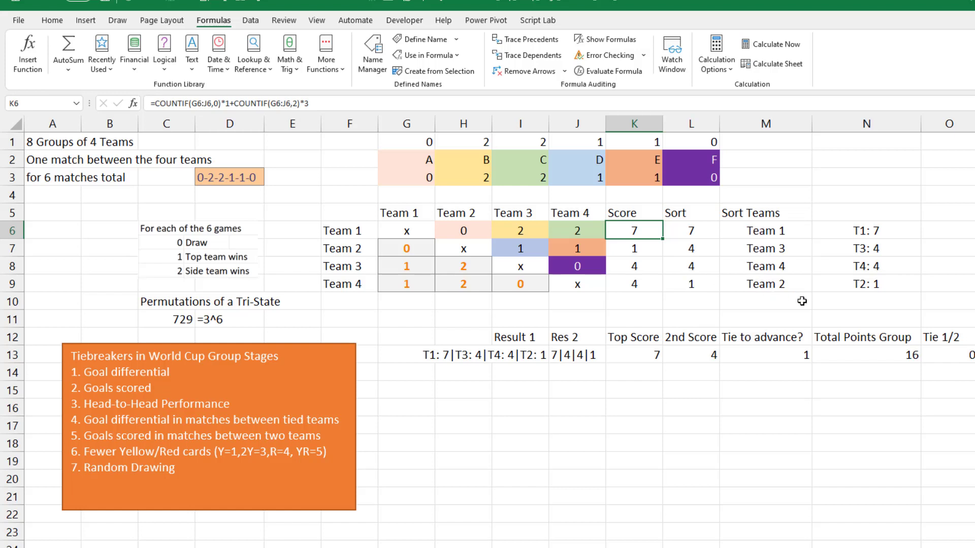
left_click(855, 233)
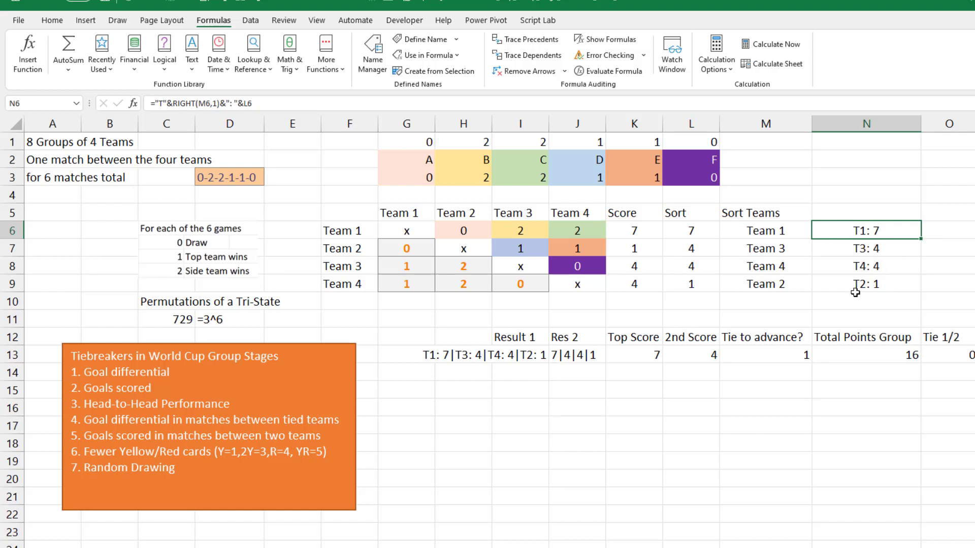
left_click(784, 355)
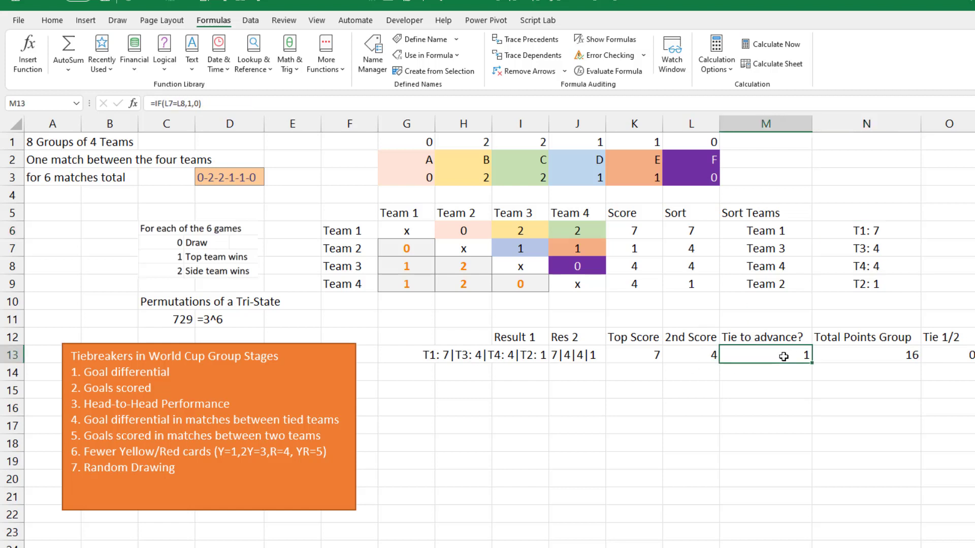
double_click(756, 359)
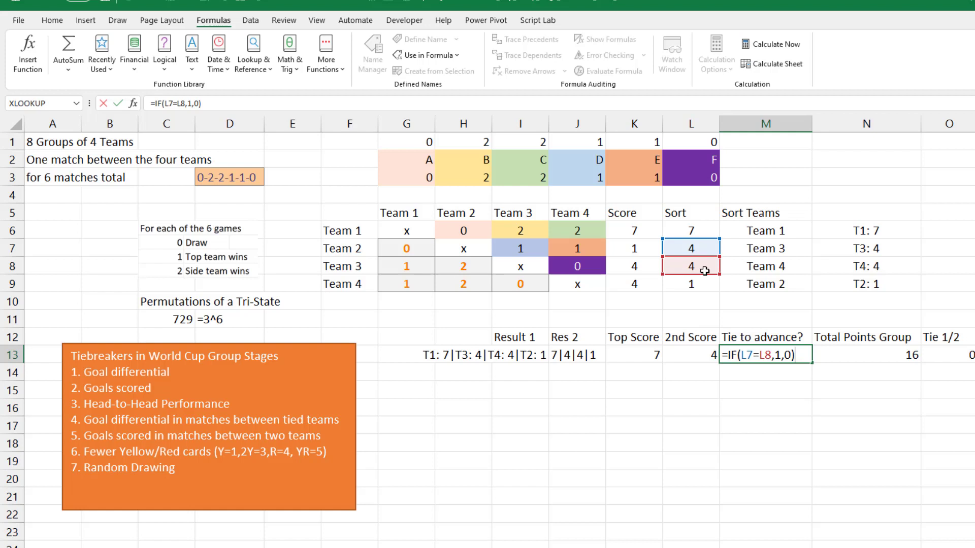
key("Return")
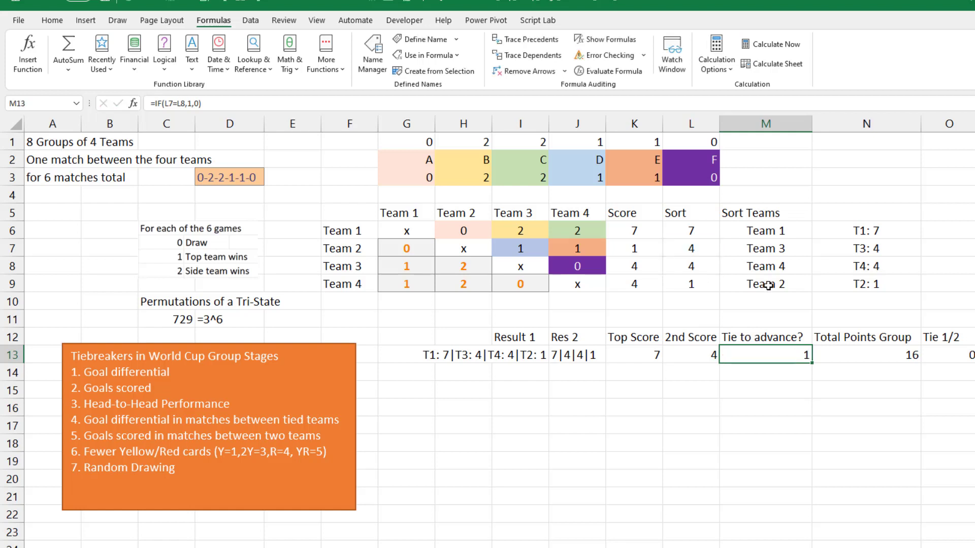
left_click(961, 359)
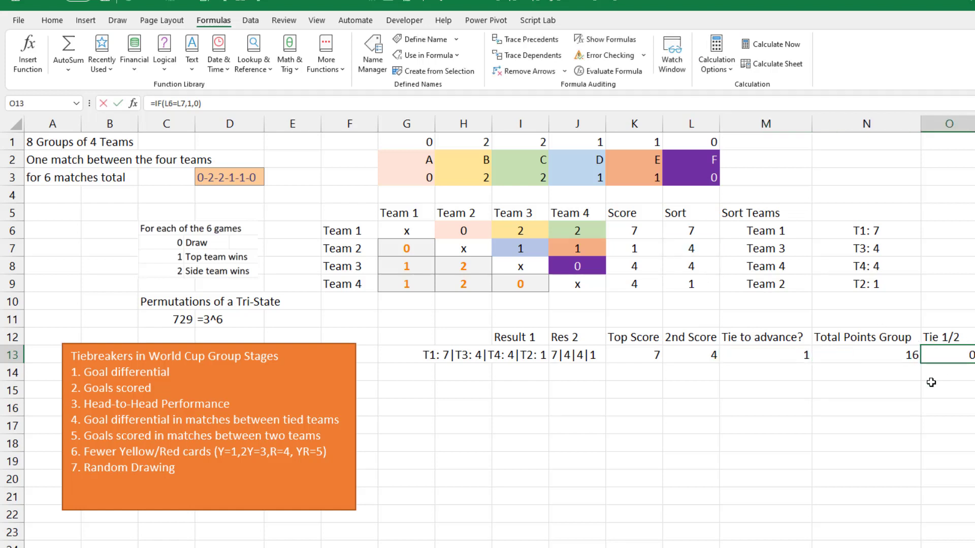
key("F2")
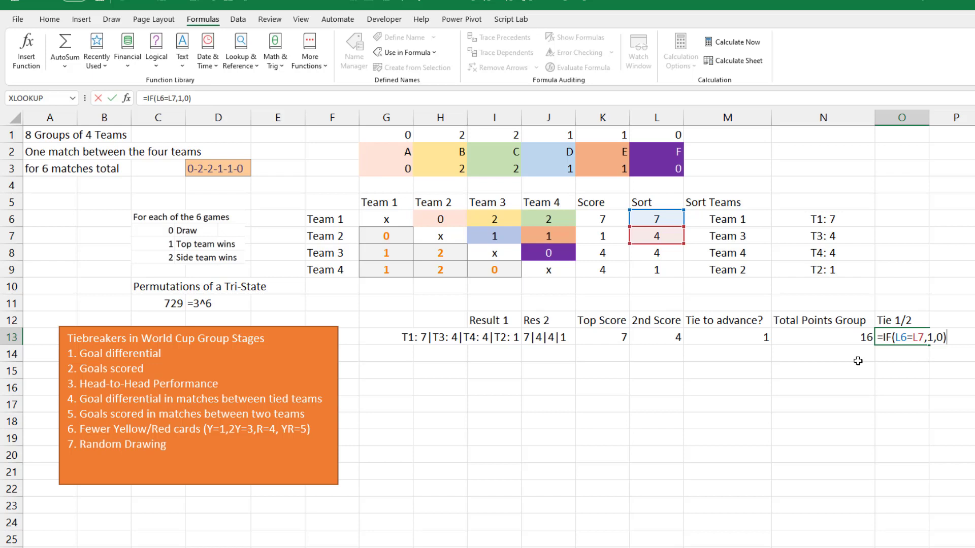
key("ctrl+Return")
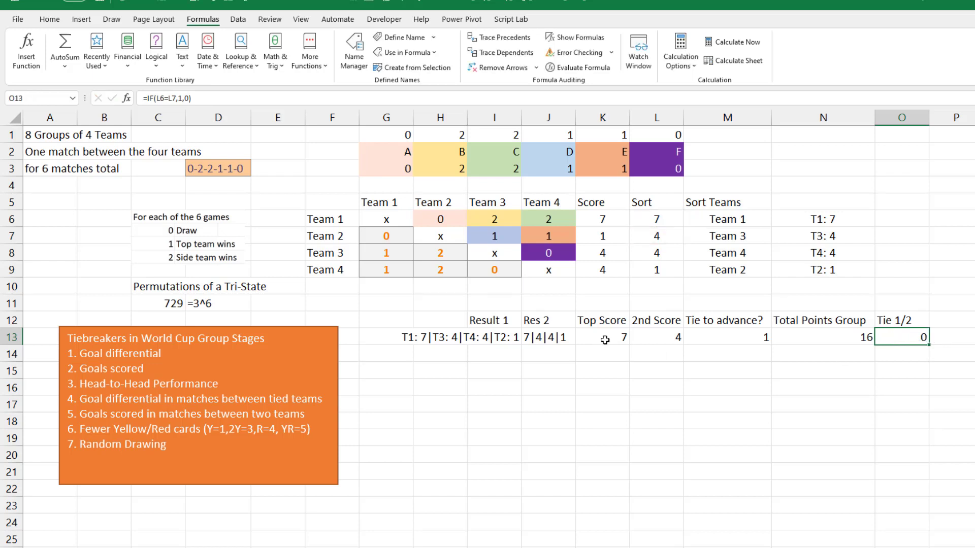
left_click(606, 339)
left_click(669, 337)
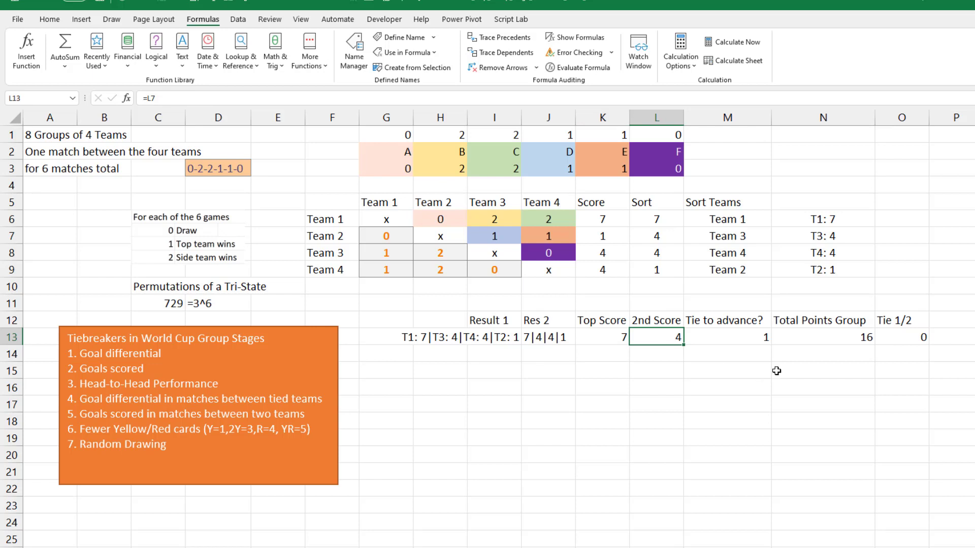
left_click(816, 335)
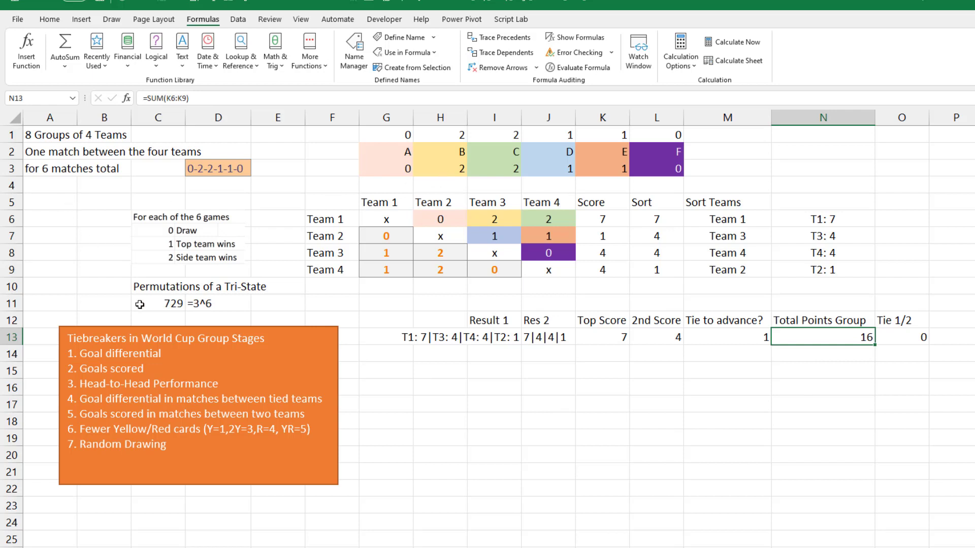
Step: Check the =3^6 permutation count in C11 and move to the Tables sheet
left_click(156, 307)
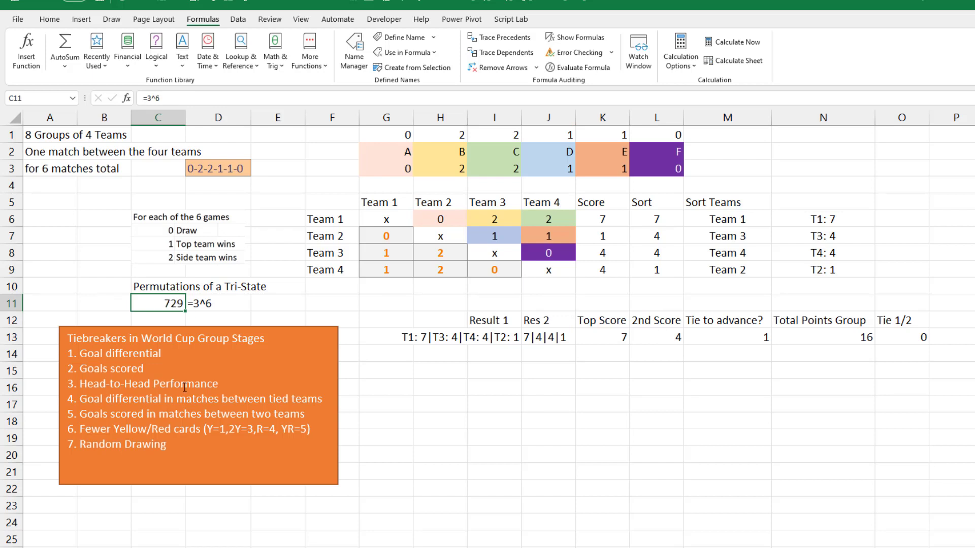
key("ctrl+Page_Down")
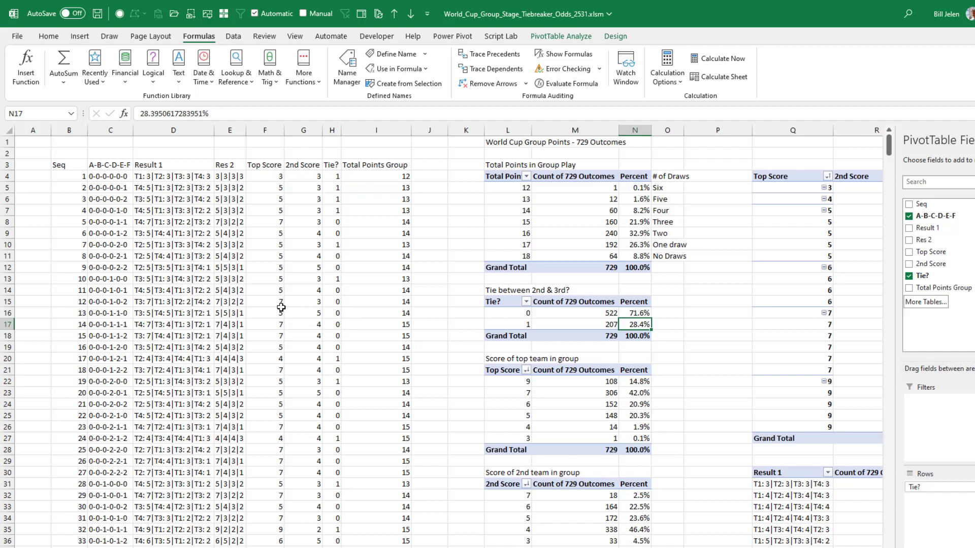
scroll(320, 352, "down", 4)
scroll(312, 350, "down", 1)
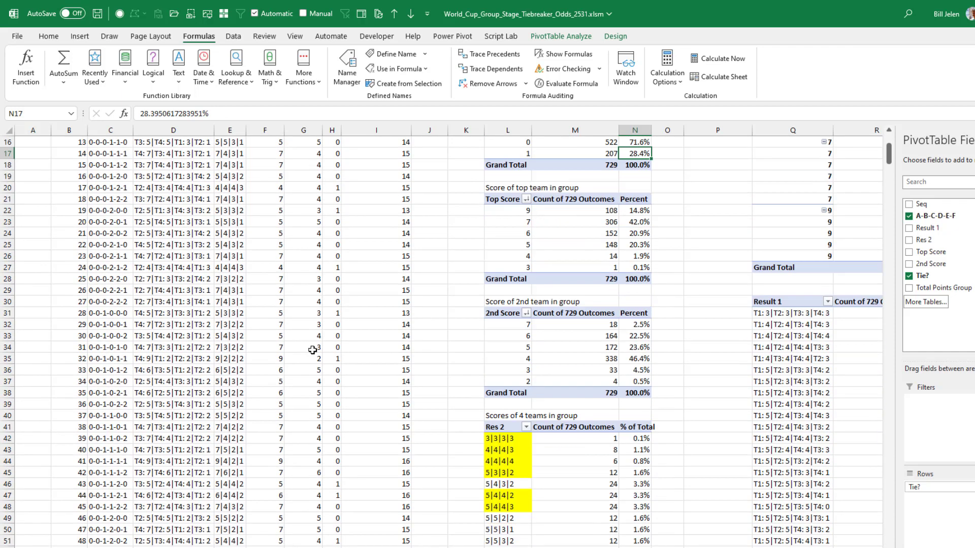
scroll(313, 350, "down", 6)
scroll(312, 350, "down", 1)
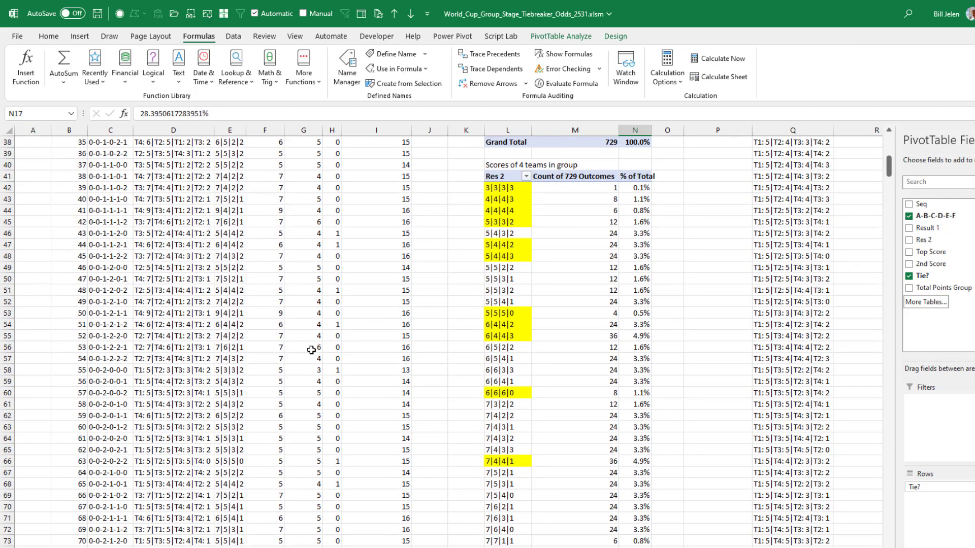
scroll(308, 349, "down", 1)
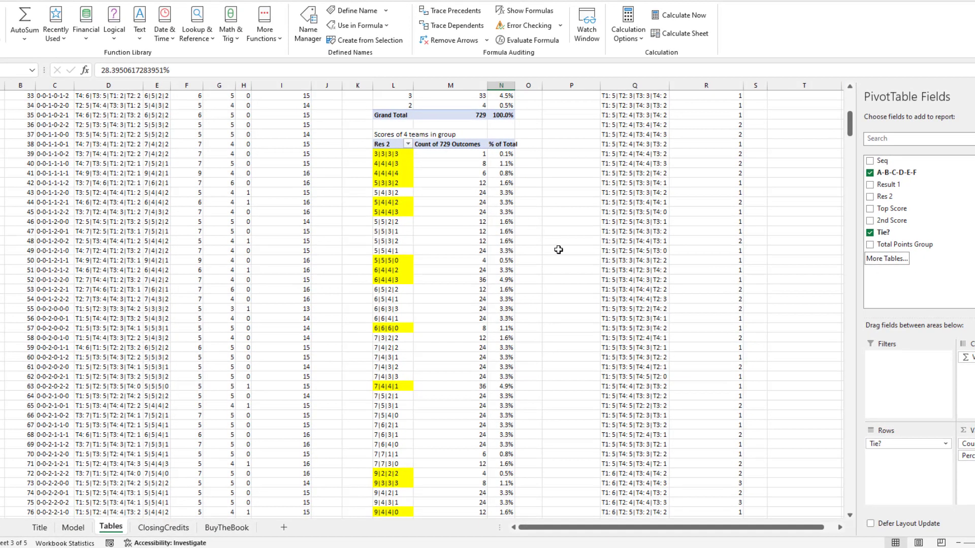
scroll(559, 250, "down", 1)
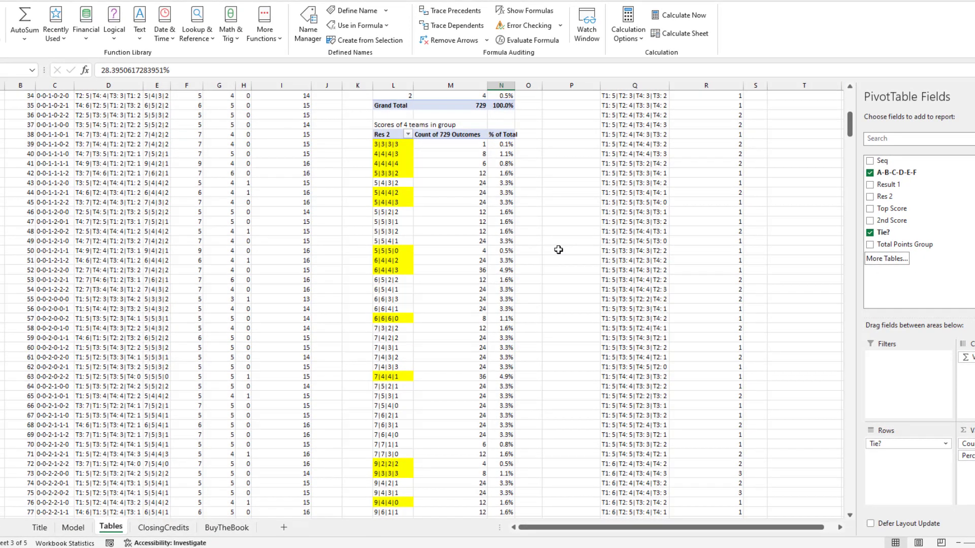
scroll(559, 249, "down", 1)
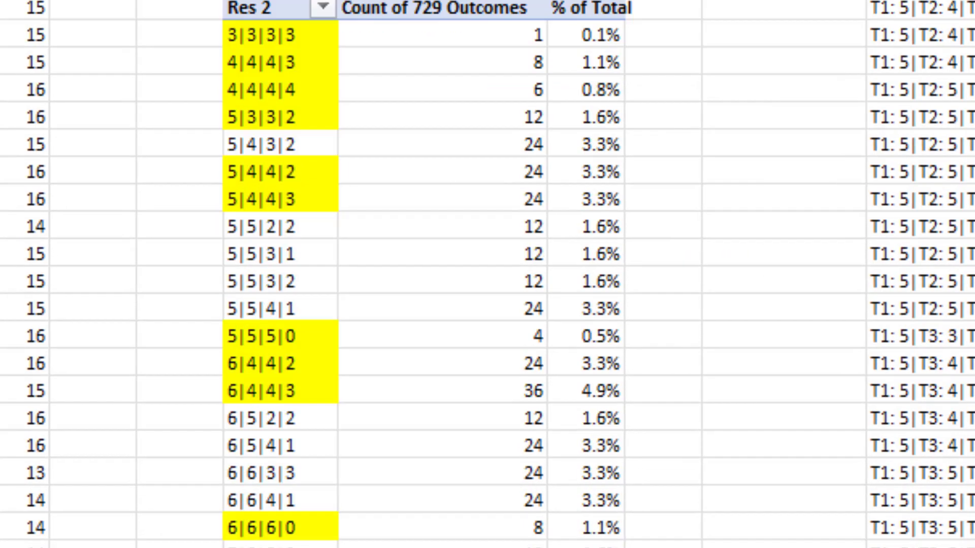
scroll(185, 457, "down", 8)
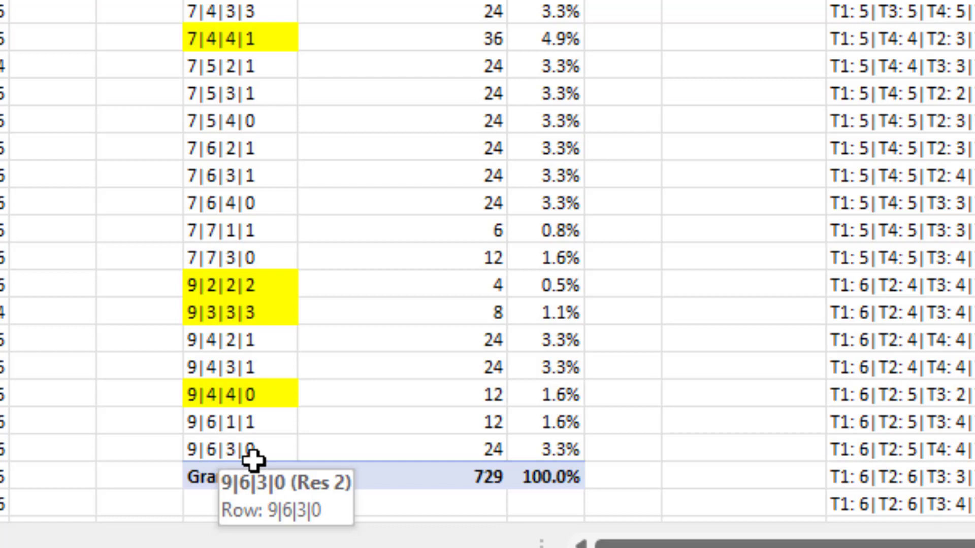
mouse_move(484, 450)
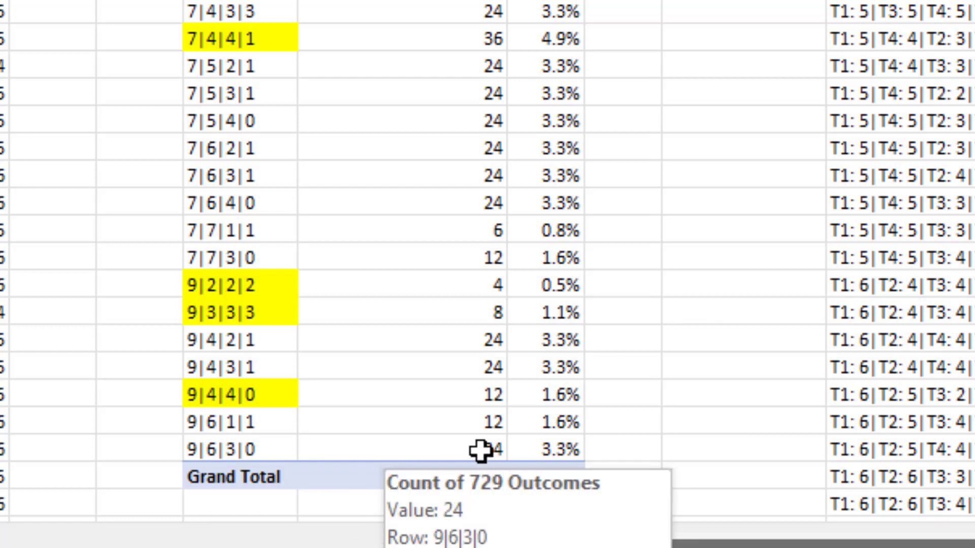
left_click(481, 450)
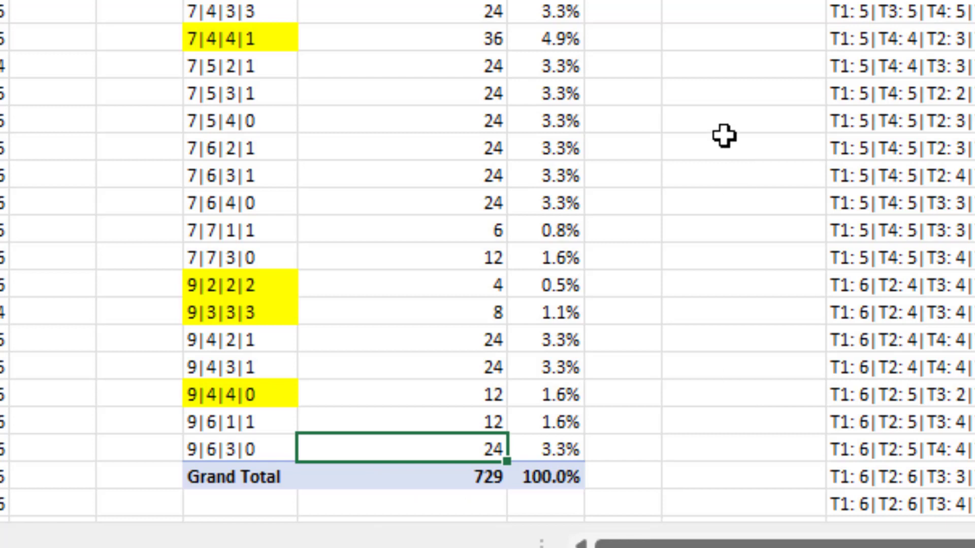
scroll(795, 94, "up", 3)
scroll(794, 95, "up", 3)
scroll(792, 94, "up", 3)
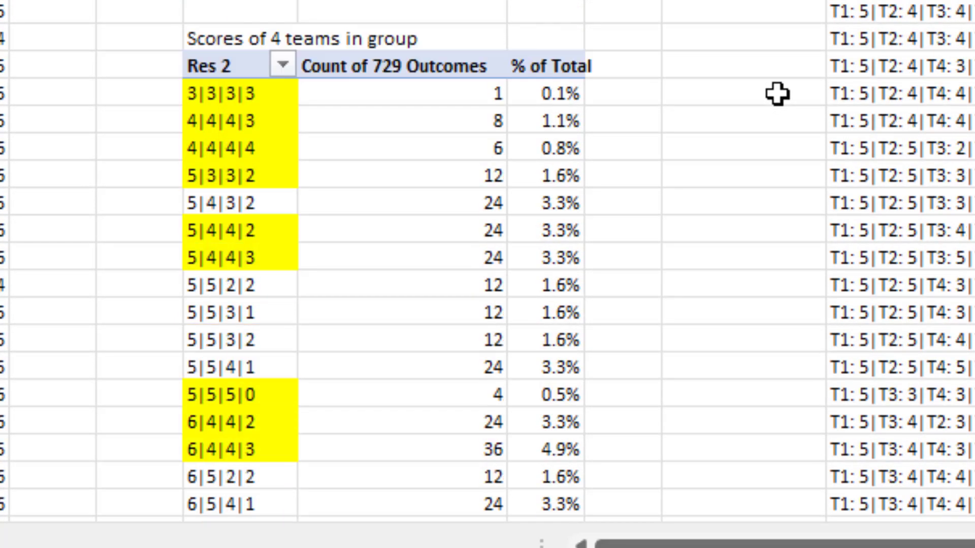
scroll(788, 94, "up", 3)
scroll(777, 93, "up", 2)
scroll(769, 68, "up", 1)
scroll(761, 48, "up", 5)
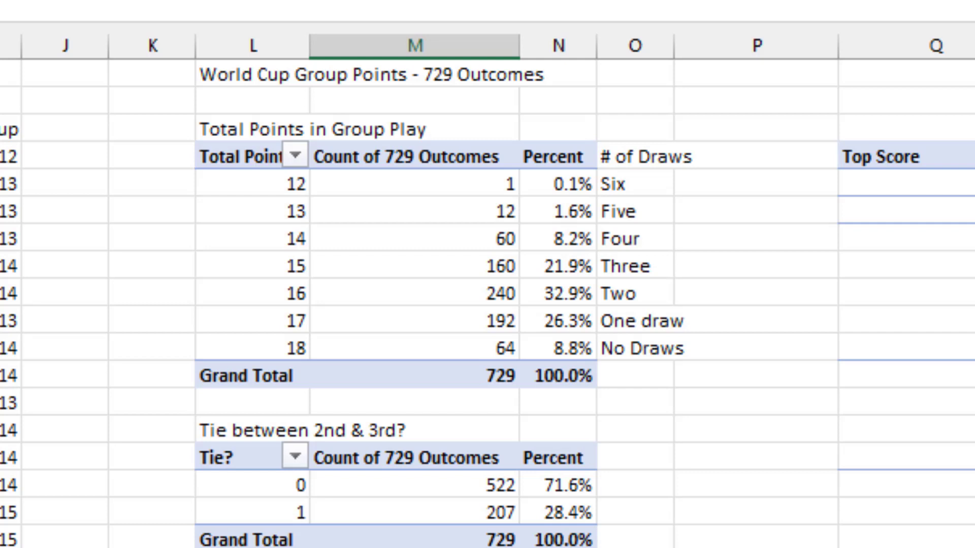
scroll(487, 305, "down", 1)
scroll(488, 305, "down", 3)
scroll(487, 306, "down", 4)
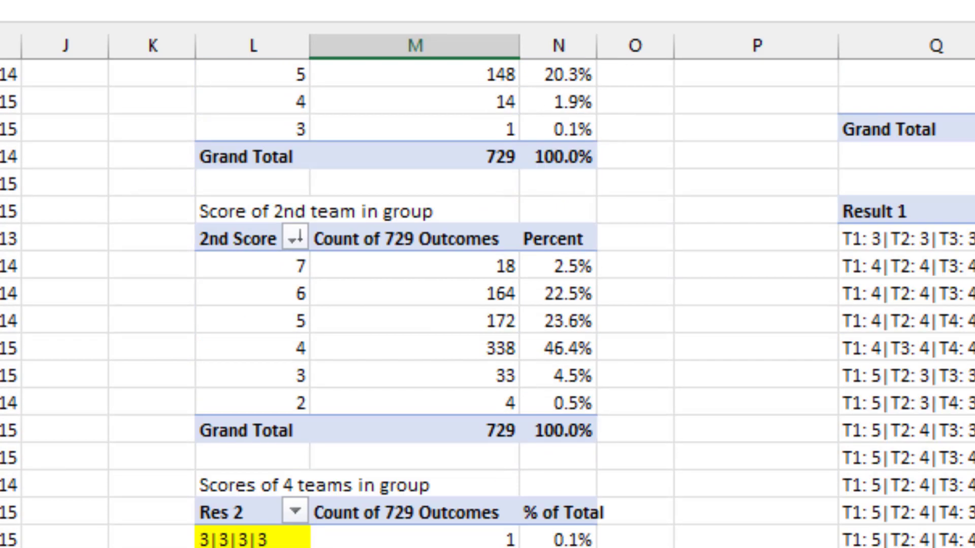
scroll(488, 304, "down", 3)
scroll(284, 534, "down", 2)
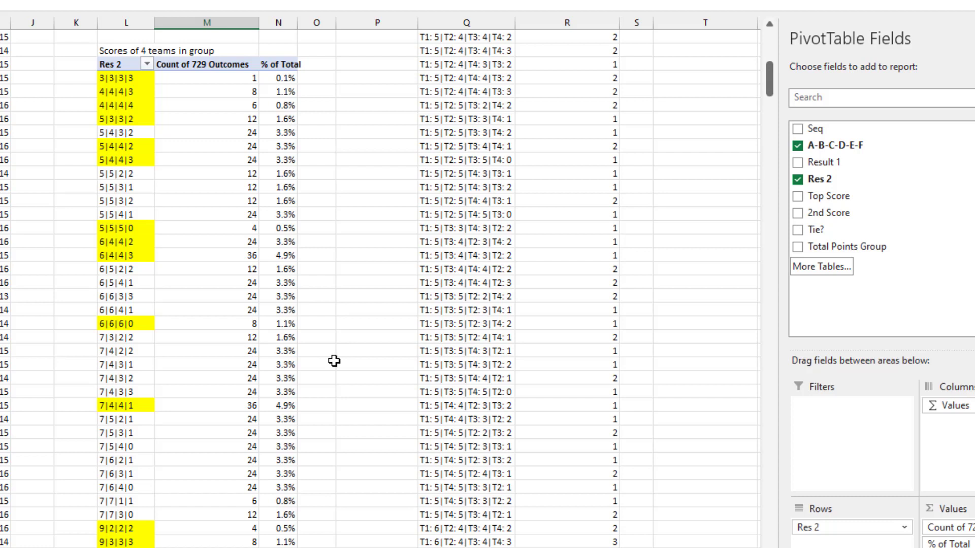
scroll(336, 356, "up", 5)
scroll(333, 353, "up", 1)
scroll(329, 350, "up", 1)
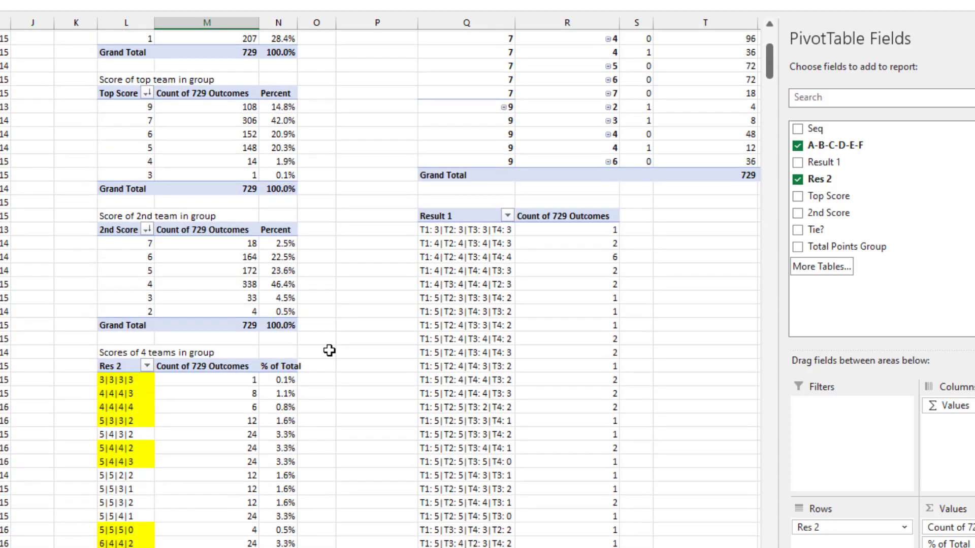
scroll(329, 350, "up", 1)
scroll(328, 354, "up", 3)
scroll(325, 356, "up", 1)
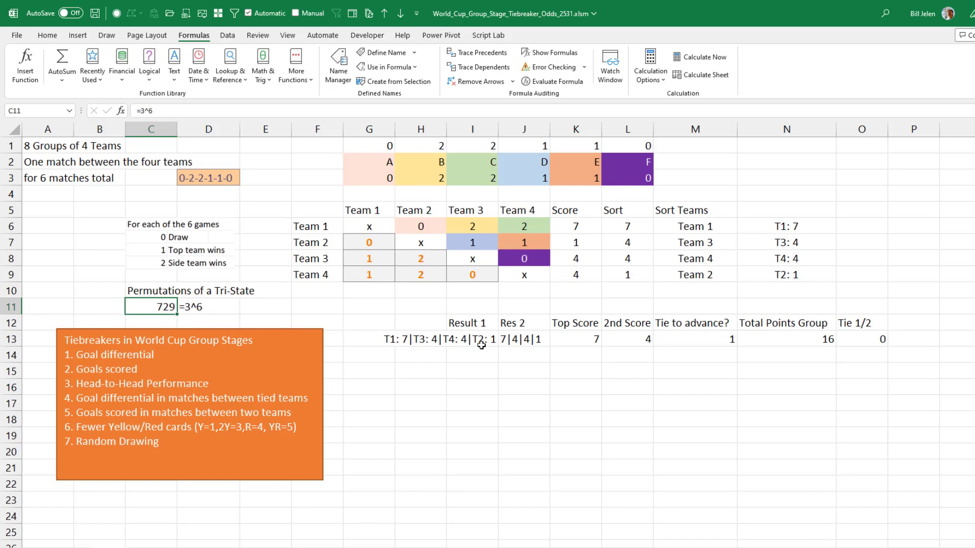
left_click(460, 339)
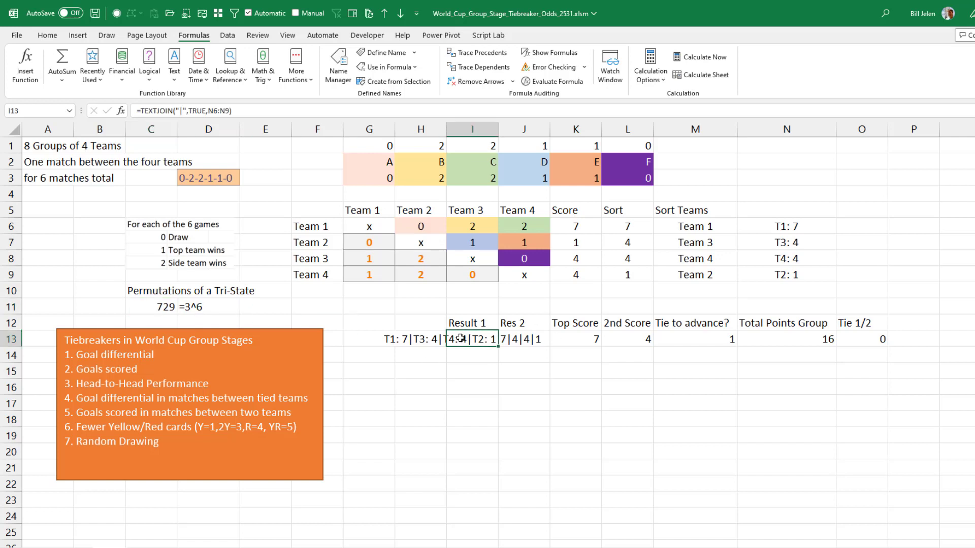
key("ctrl+shift+Right")
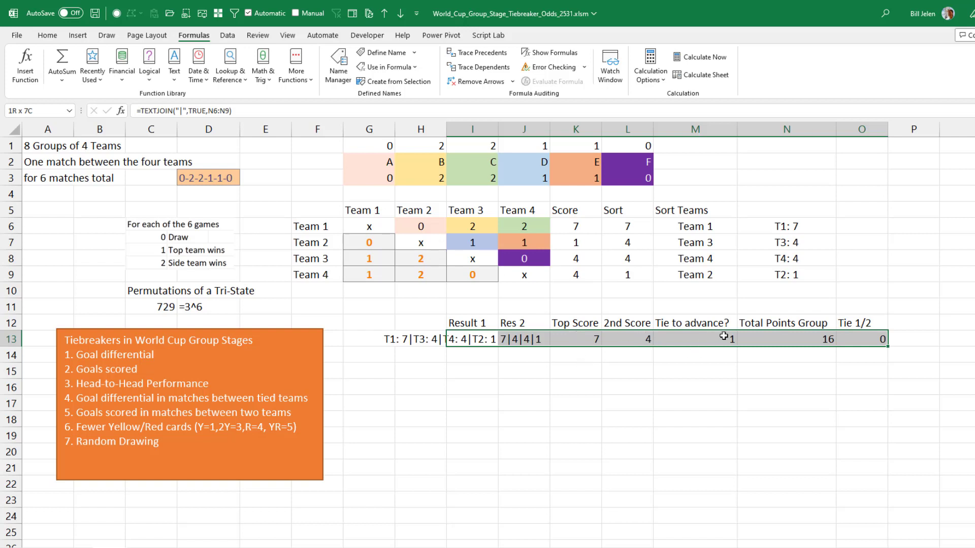
left_click(526, 340)
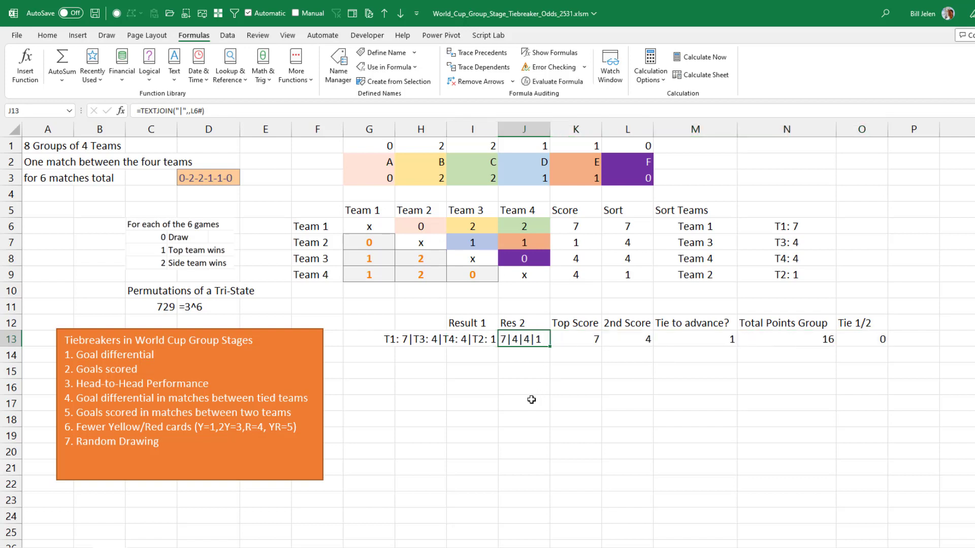
left_click(461, 340)
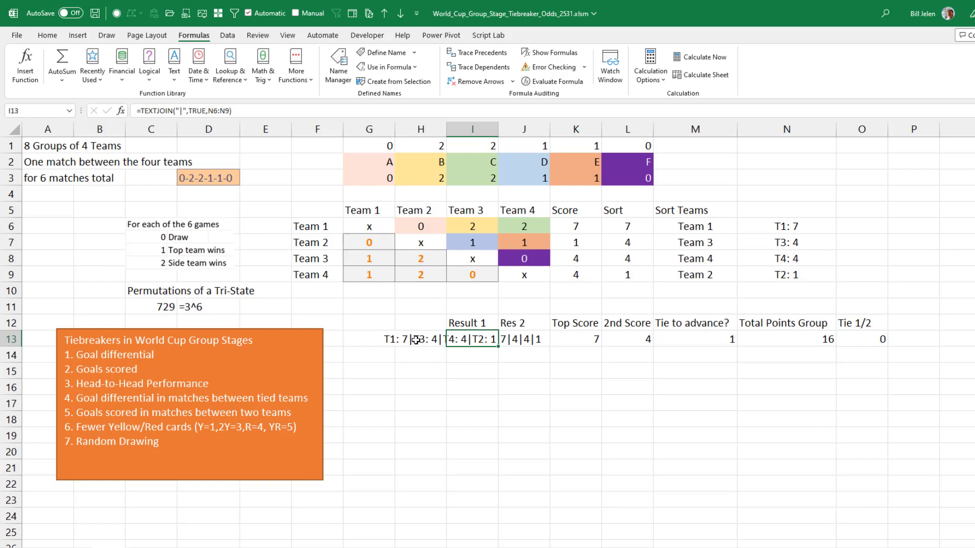
left_click(530, 341)
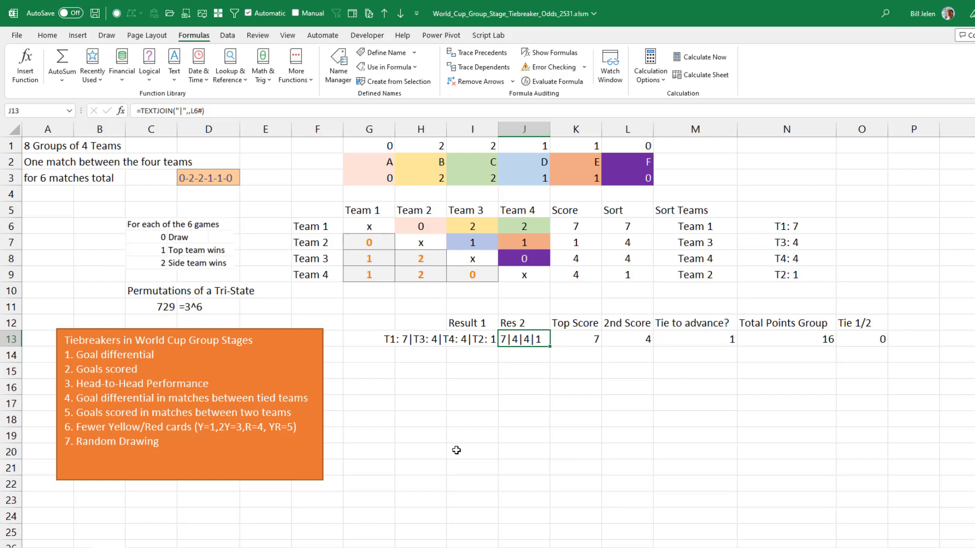
Step: Review the 0-2-2-1-1-0 string in D3 and its TEXTSPLIT formula in G3
left_click(204, 180)
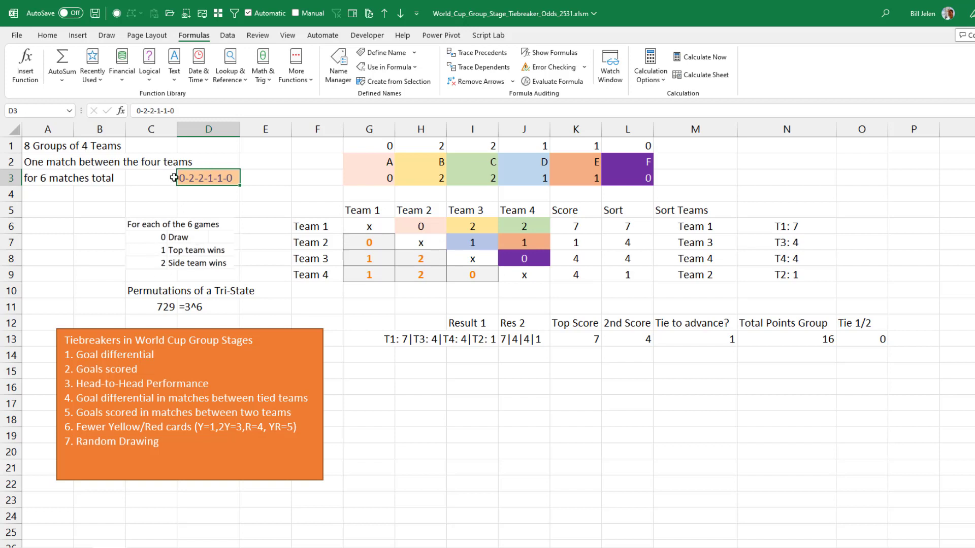
left_click(374, 179)
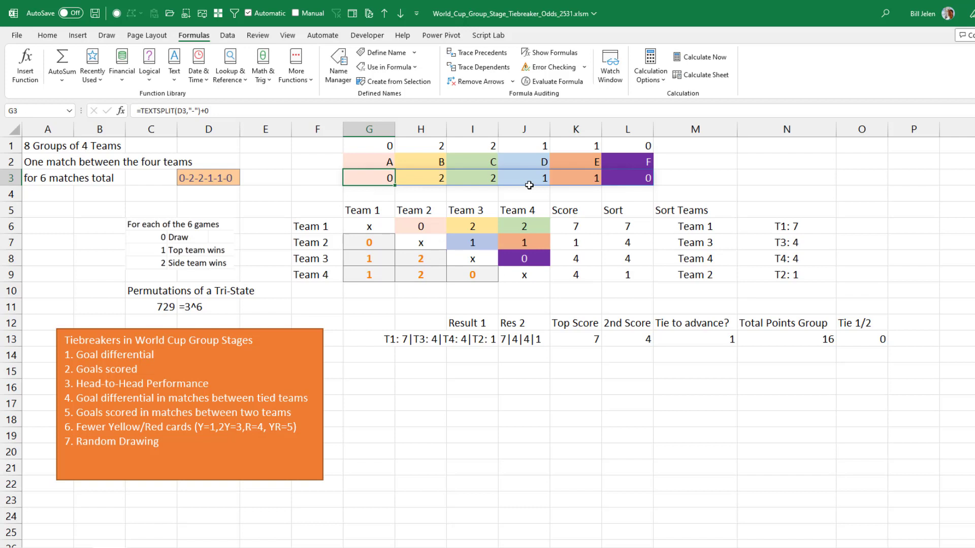
left_click(218, 181)
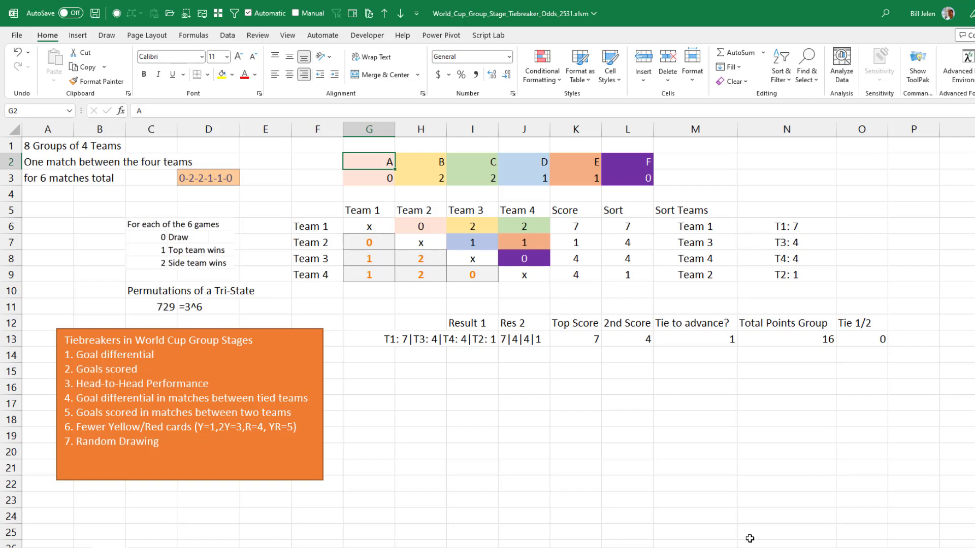
left_click_drag(750, 539, 758, 542)
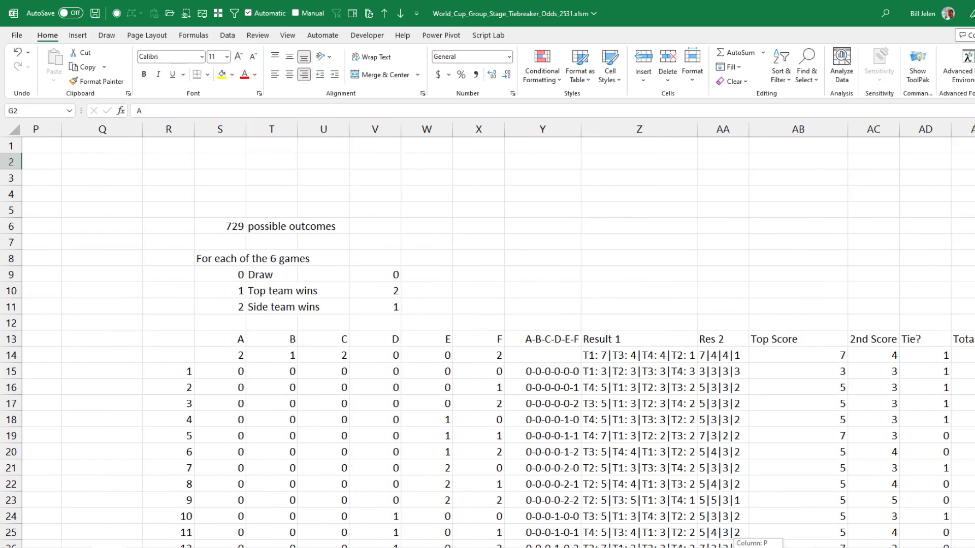
left_click(241, 336)
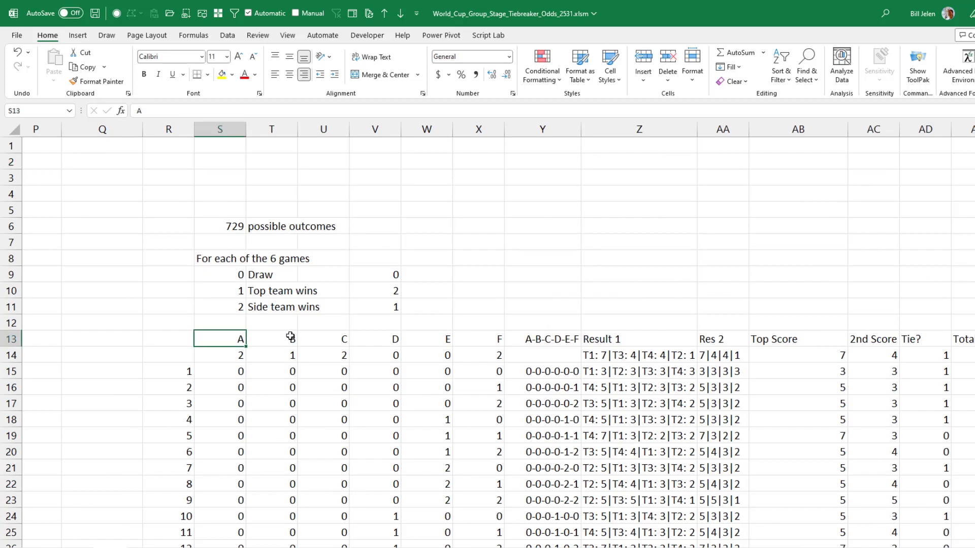
key("Right")
key("Right")
key("Right")
key("Right")
key("Right")
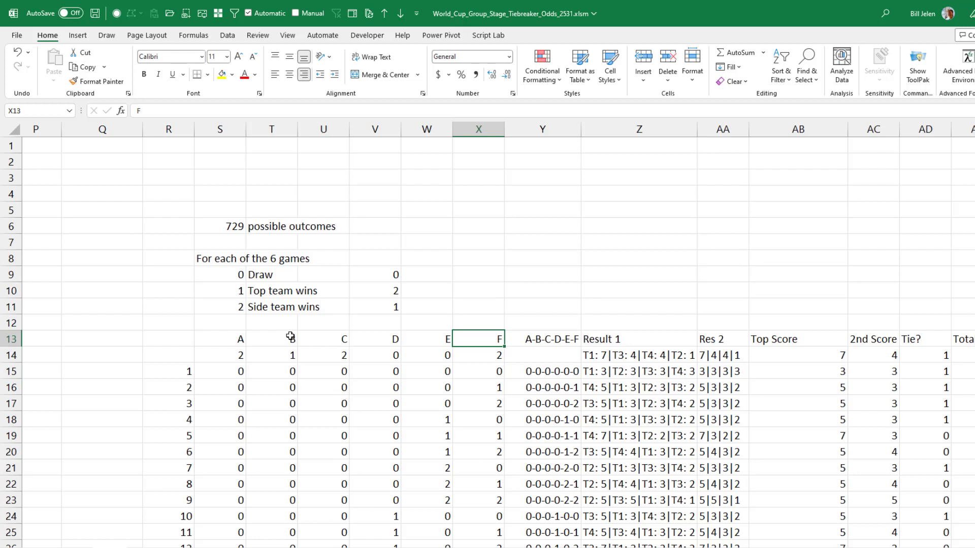
key("Down")
key("Down")
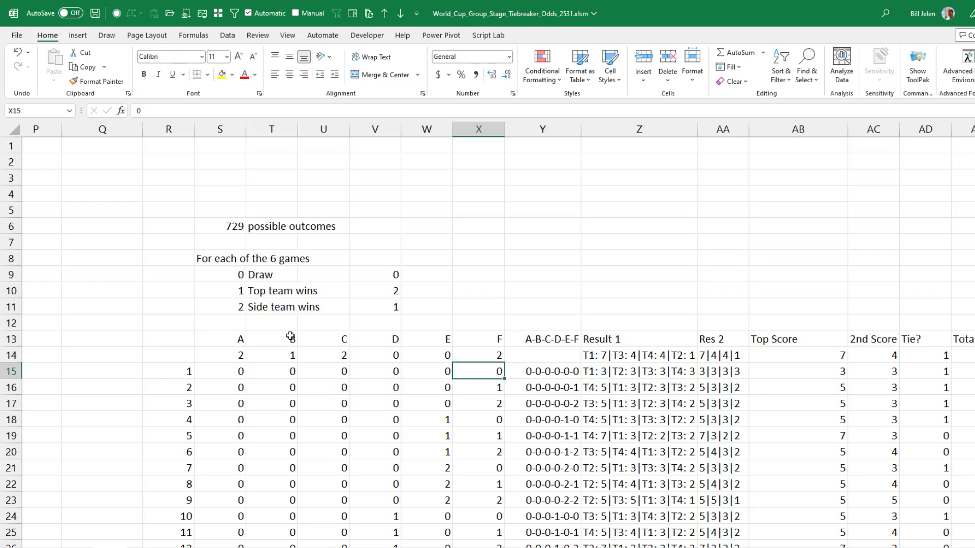
key("Down")
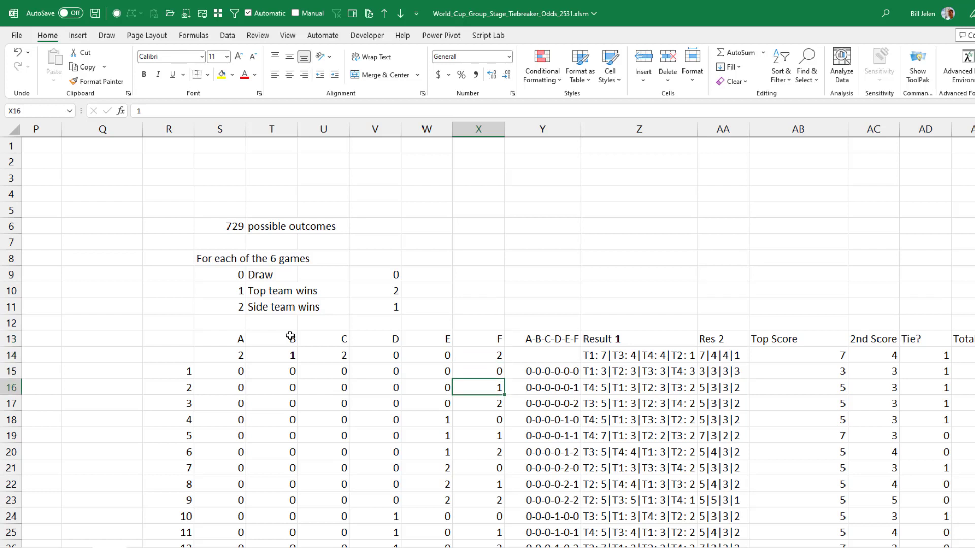
key("Down")
key("Down")
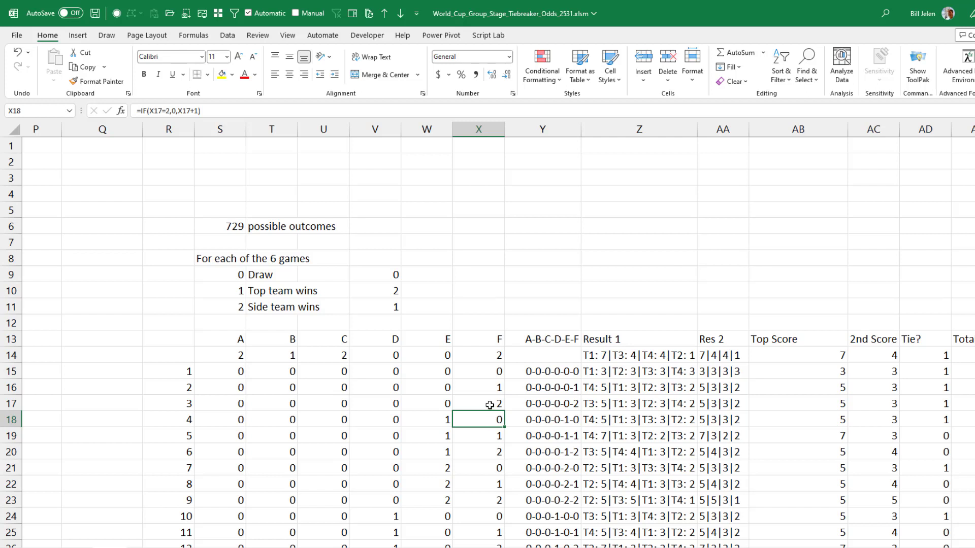
key("Down")
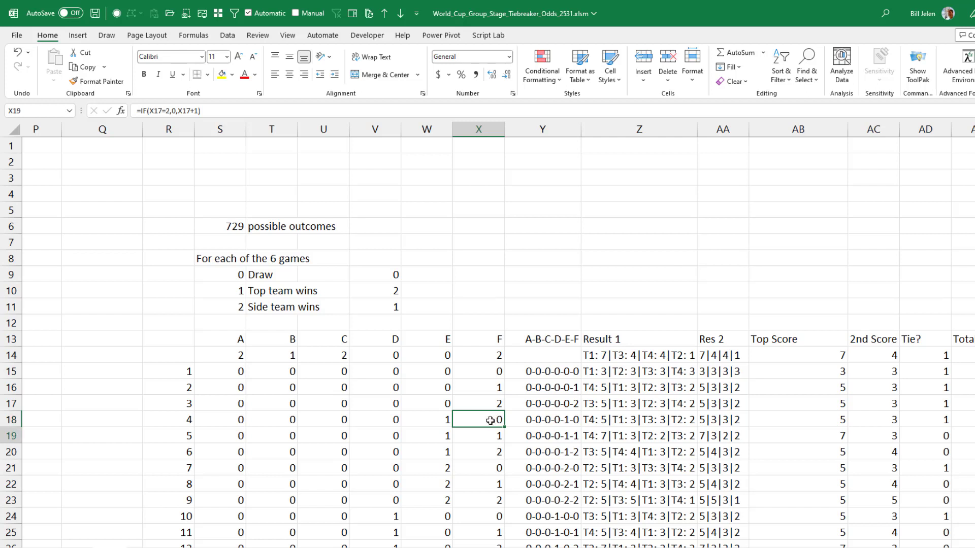
key("Down")
key("Down")
key("Down")
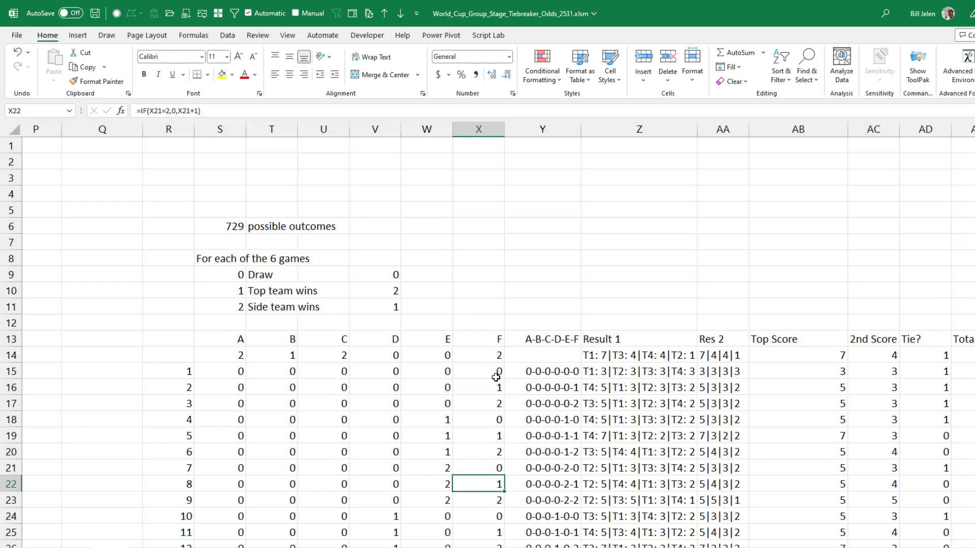
left_click(445, 373)
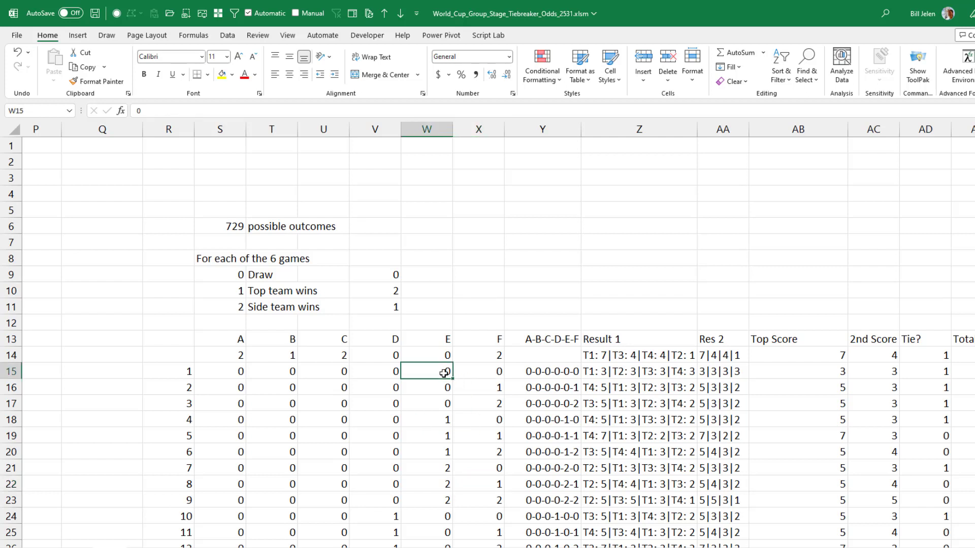
key("Down")
key("Down")
key("Down")
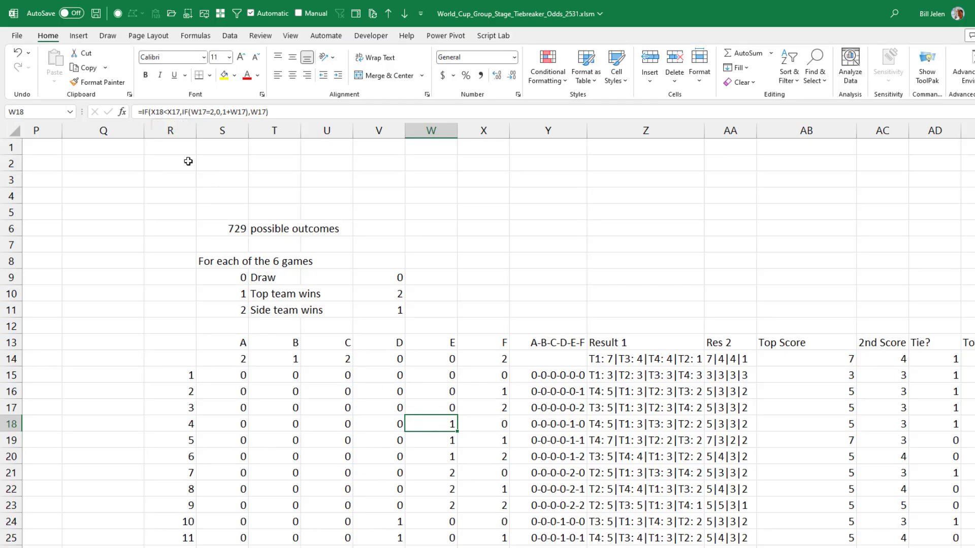
key("F2")
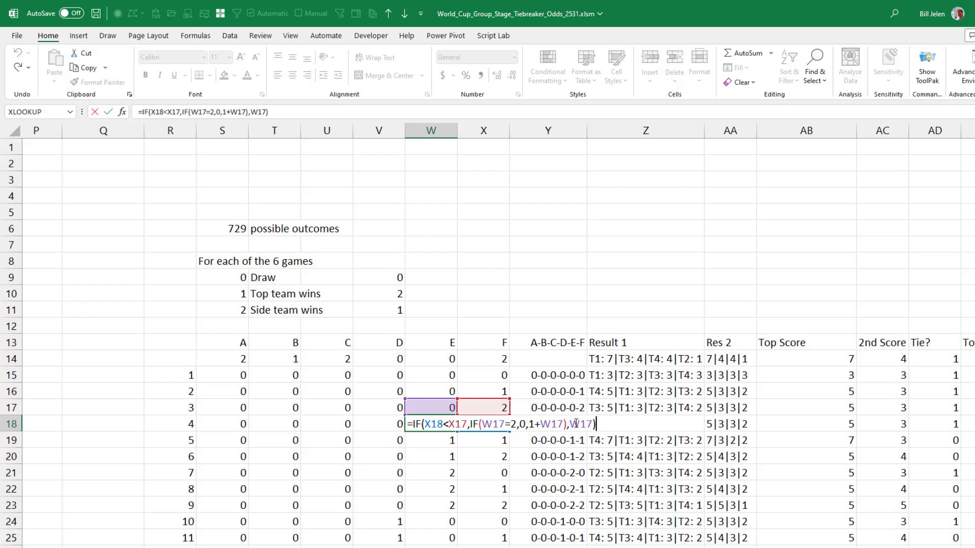
key("ctrl+Return")
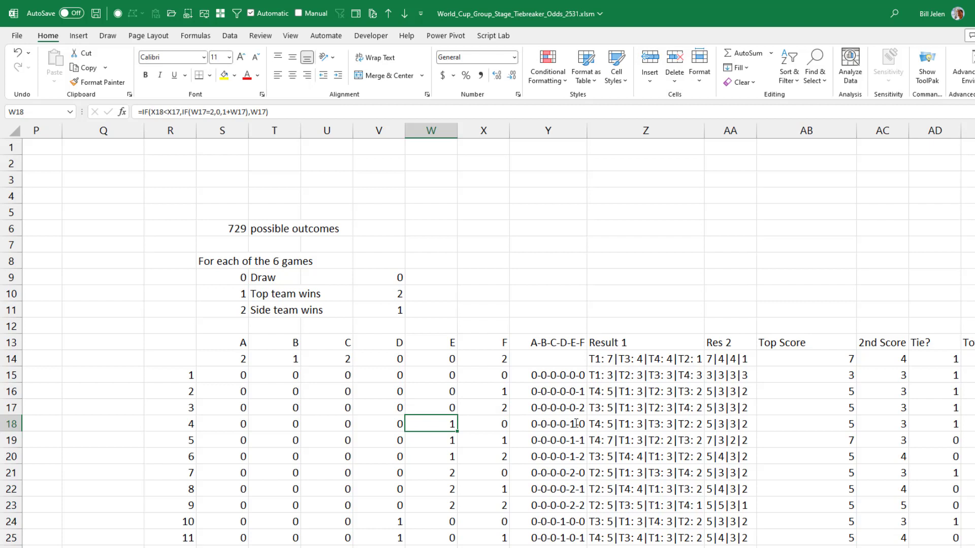
key("Down")
key("Down")
key("Down")
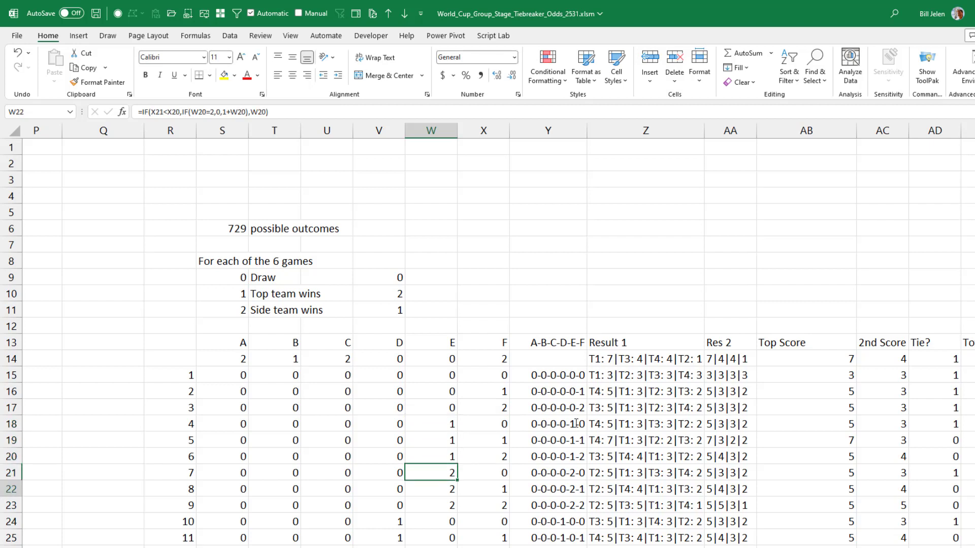
key("Down")
key("Down")
key("Down")
key("Down")
key("Down")
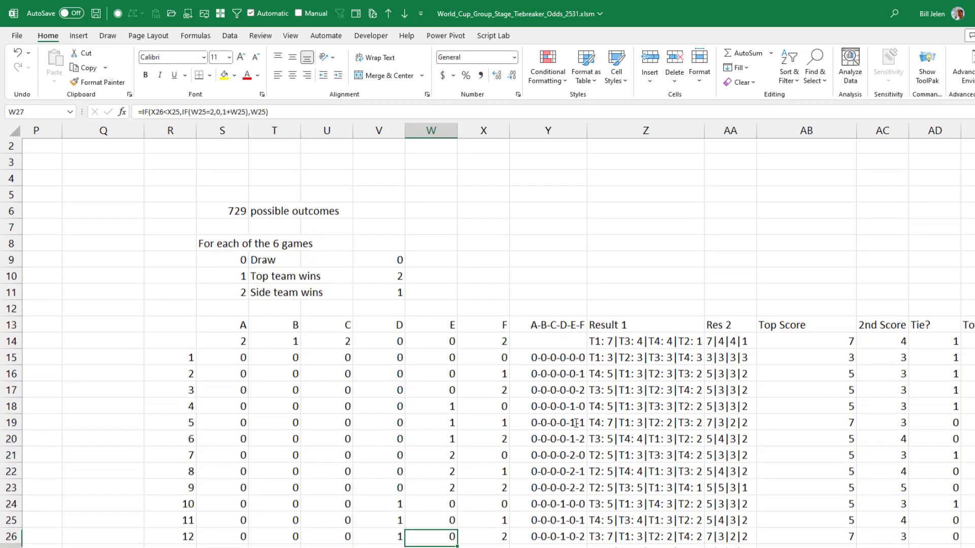
key("Down")
key("Down")
key("Down")
key("Down")
key("Down")
key("Down")
key("Down")
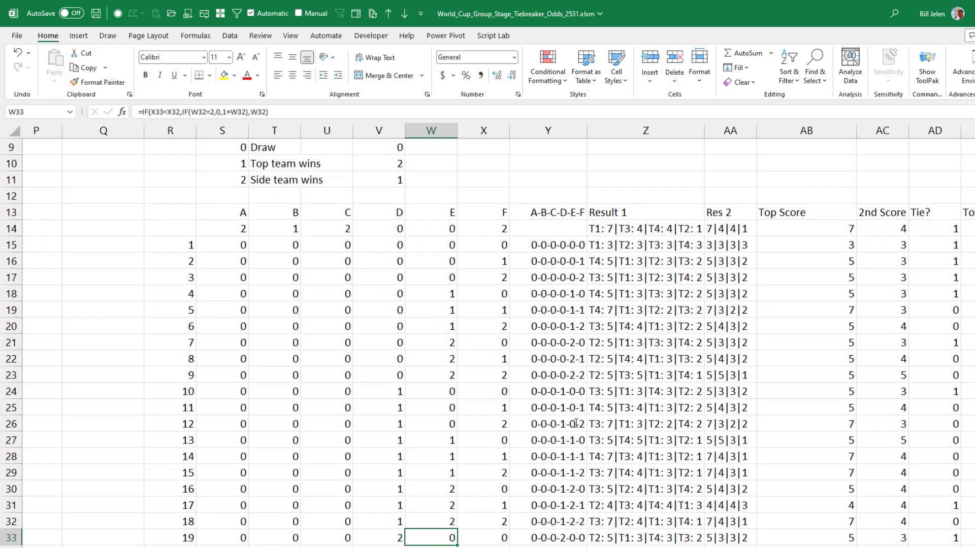
key("Up")
key("Up")
key("Up")
key("Up")
key("Up")
key("Up")
key("Up")
key("Left")
key("Down")
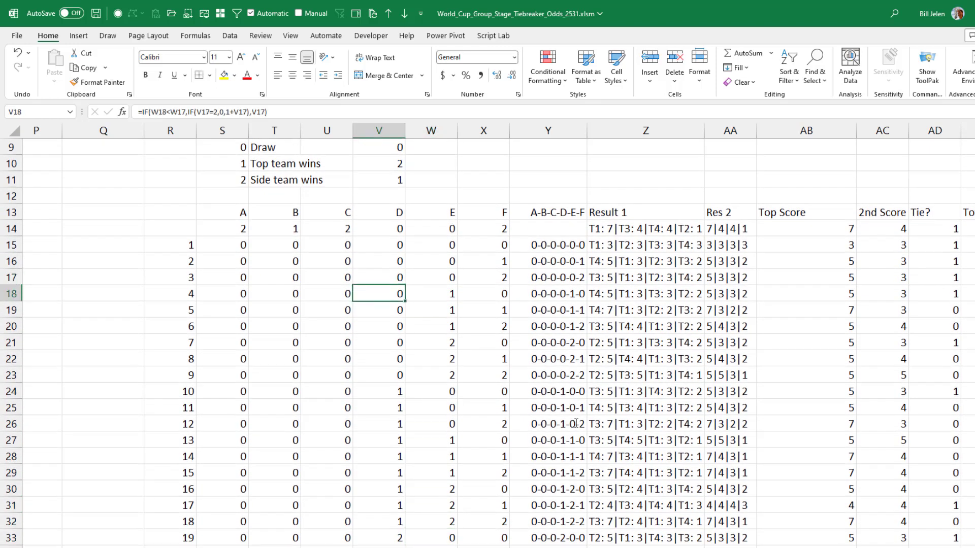
key("Up")
key("Up")
key("Up")
key("Up")
key("Down")
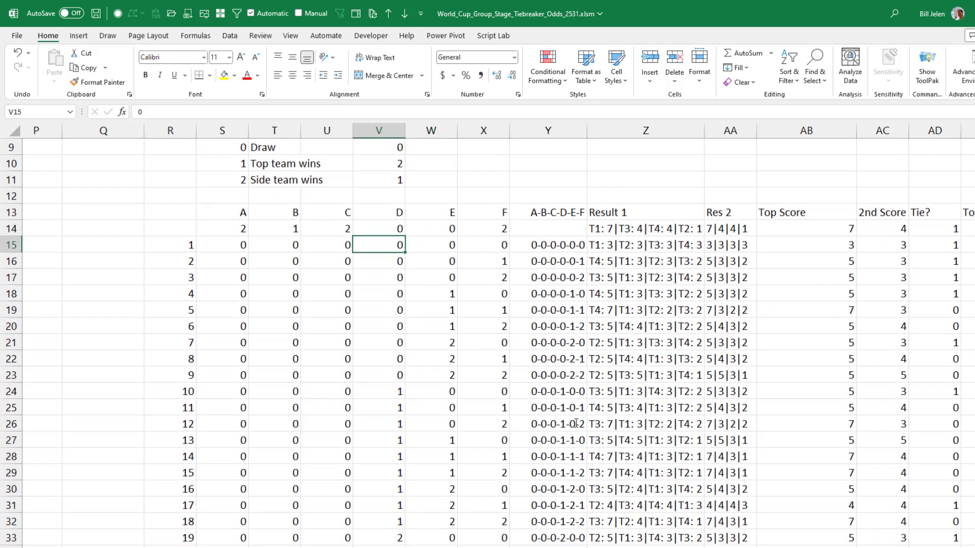
key("Down")
key("Down")
key("Down")
key("Down")
key("Down")
key("Down")
key("Down")
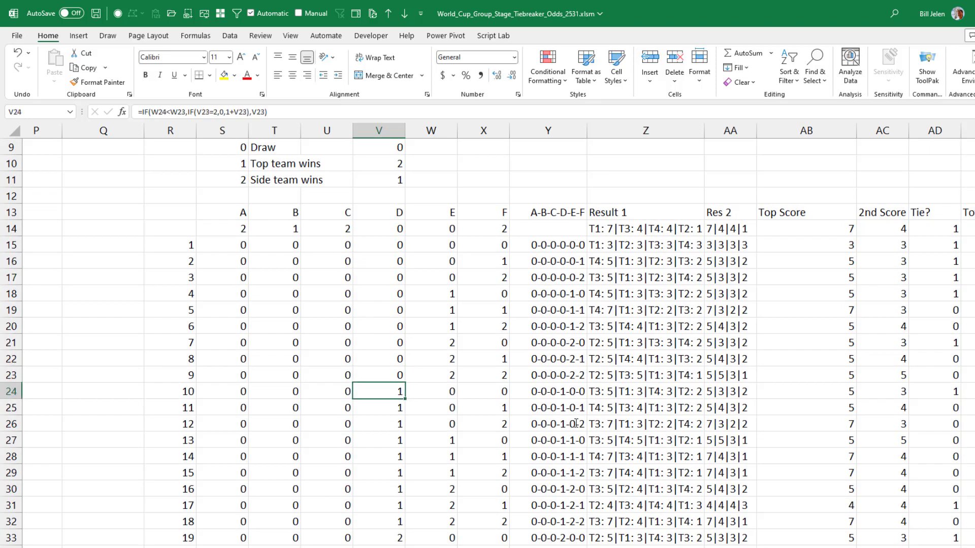
key("Down")
key("Down")
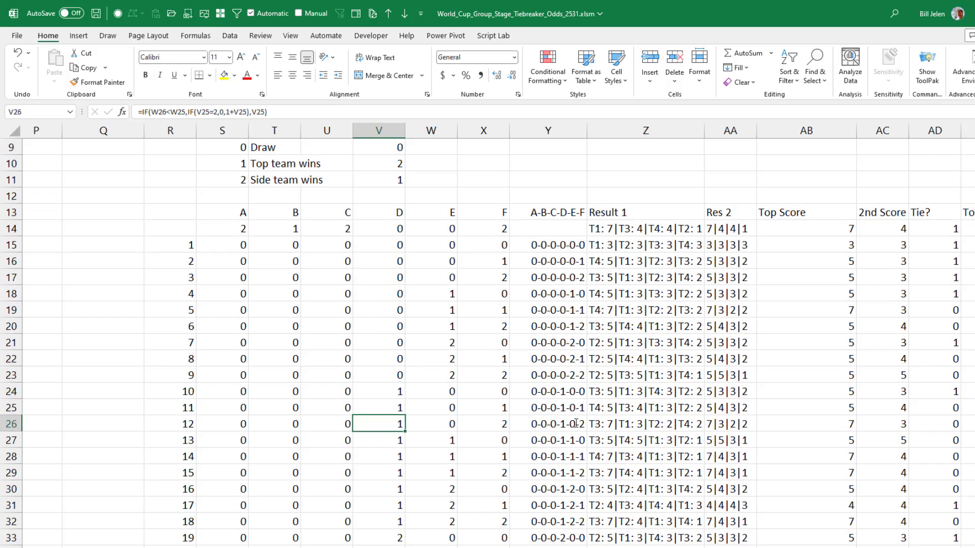
key("Left")
key("Up")
key("Up")
key("Up")
key("Up")
key("Up")
key("Up")
key("Up")
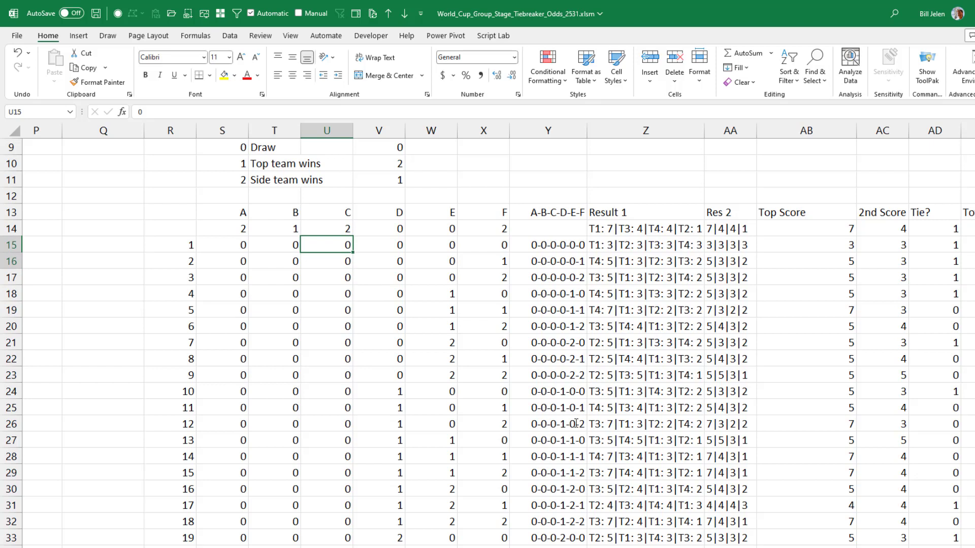
key("shift+Down")
key("shift+Down")
key("shift+Down")
key("shift+Down")
key("shift+Down")
key("shift+Down")
key("shift+Down")
key("shift+Down")
key("shift+Down")
key("shift+Down")
key("shift+Down")
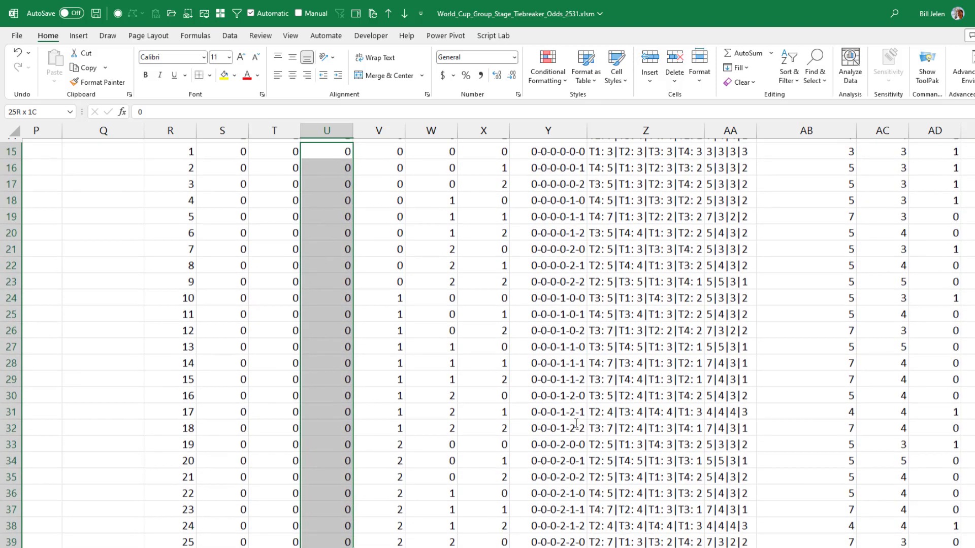
key("shift+Down")
key("shift+Down")
key("shift+Down")
key("shift+Down")
key("shift+Up")
key("shift+Up")
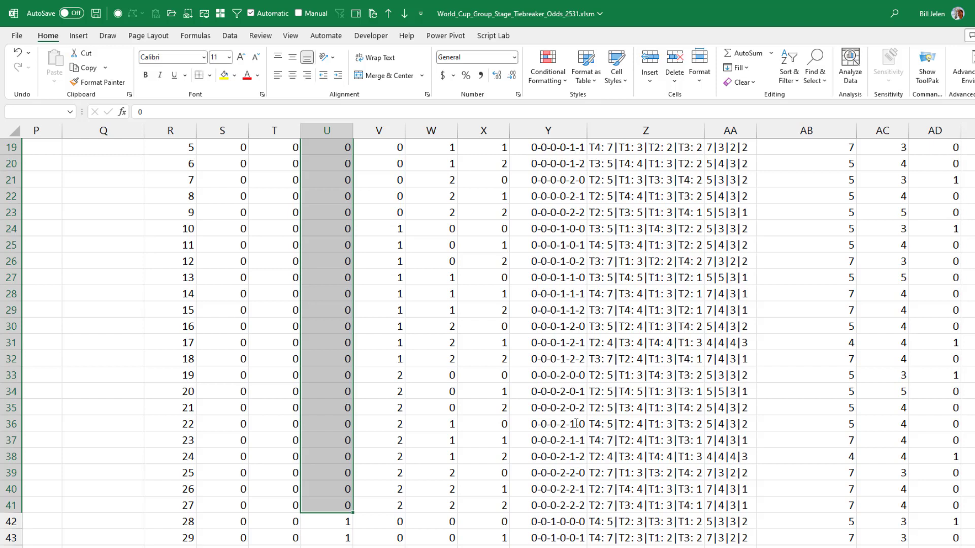
Step: Browse outcome numbers 1 through 729 and reach the first A–F combination code
key("Up")
key("Up")
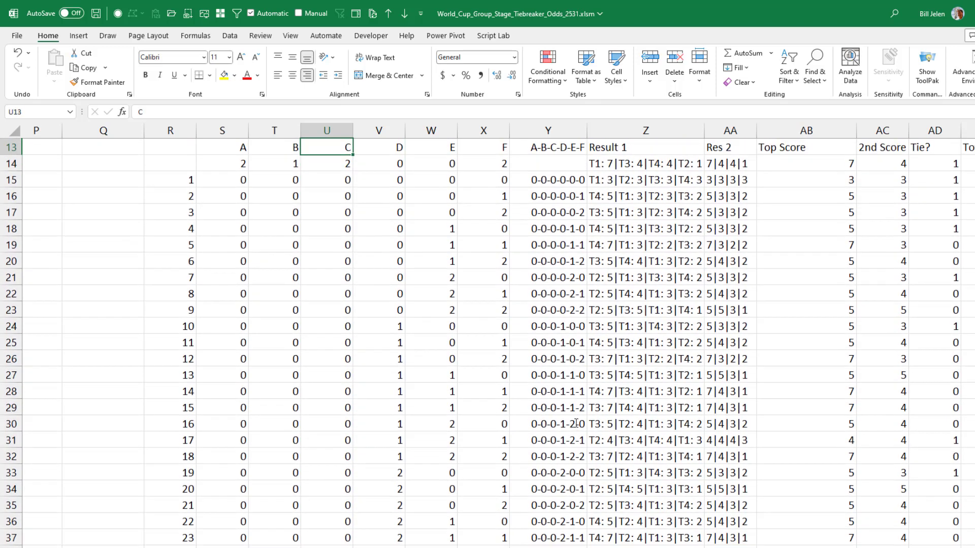
key("Down")
key("Left")
key("Down")
key("Left")
key("Left")
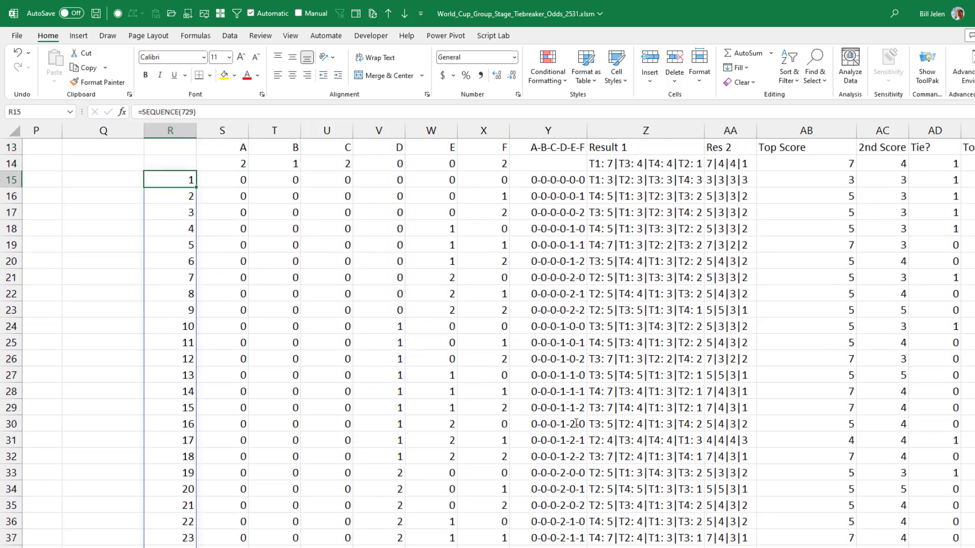
key("ctrl+Down")
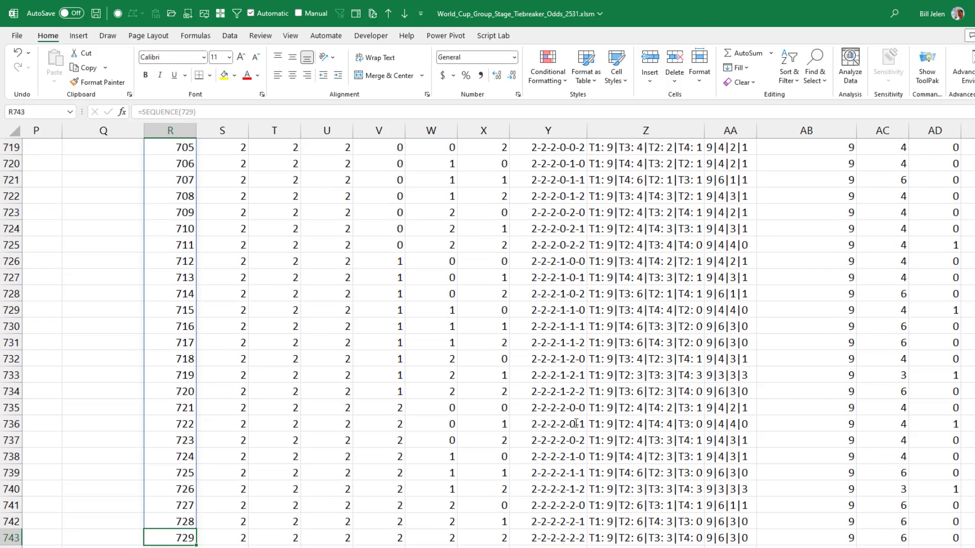
key("ctrl+Up")
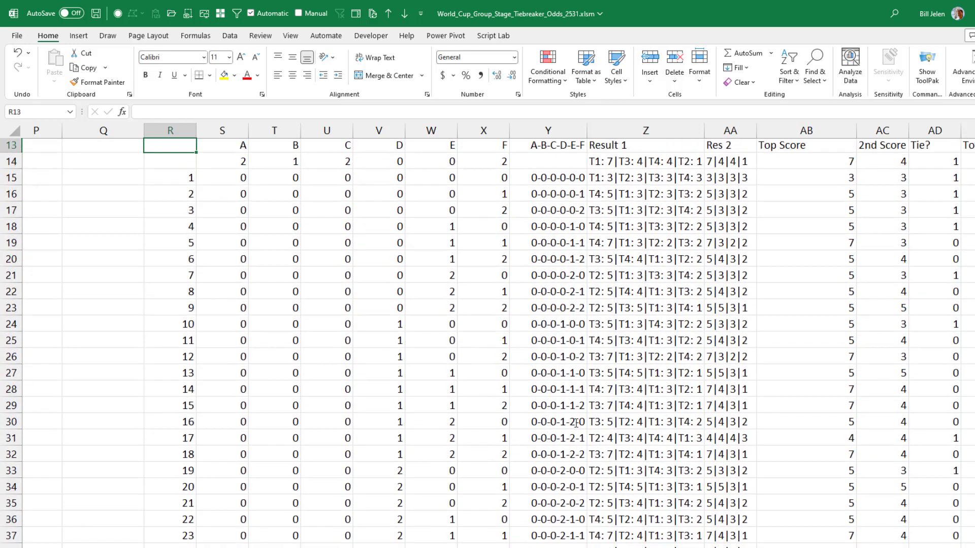
key("Right")
key("Right")
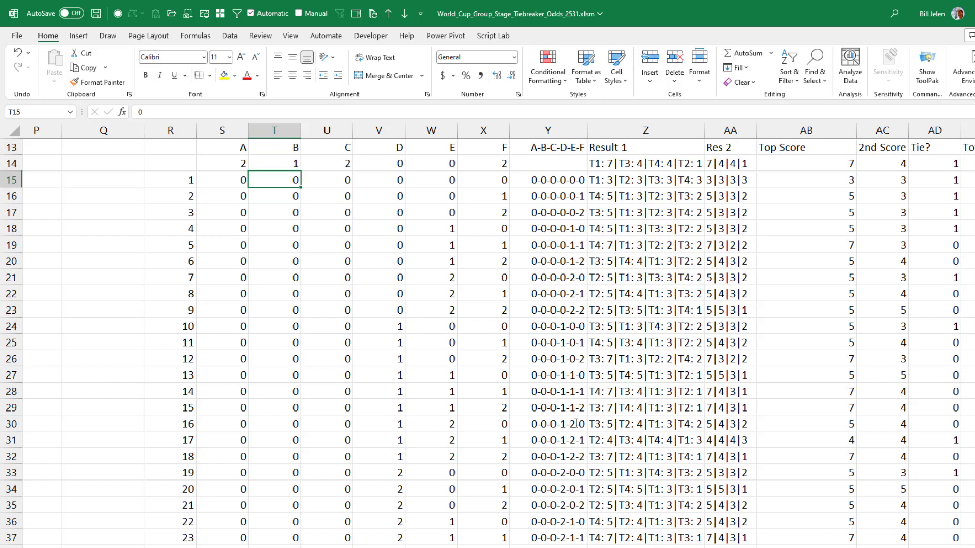
key("Right")
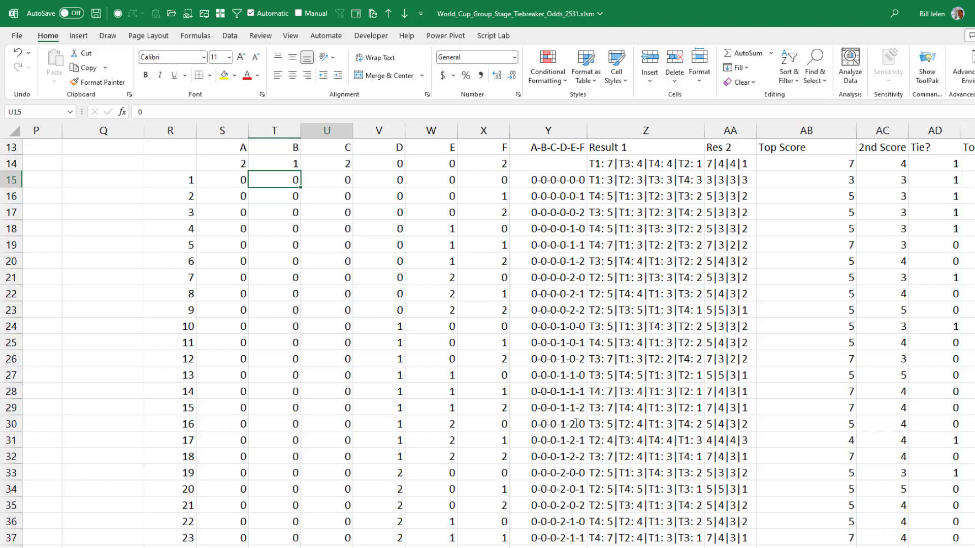
key("Right")
key("Right")
key("Right")
key("Right")
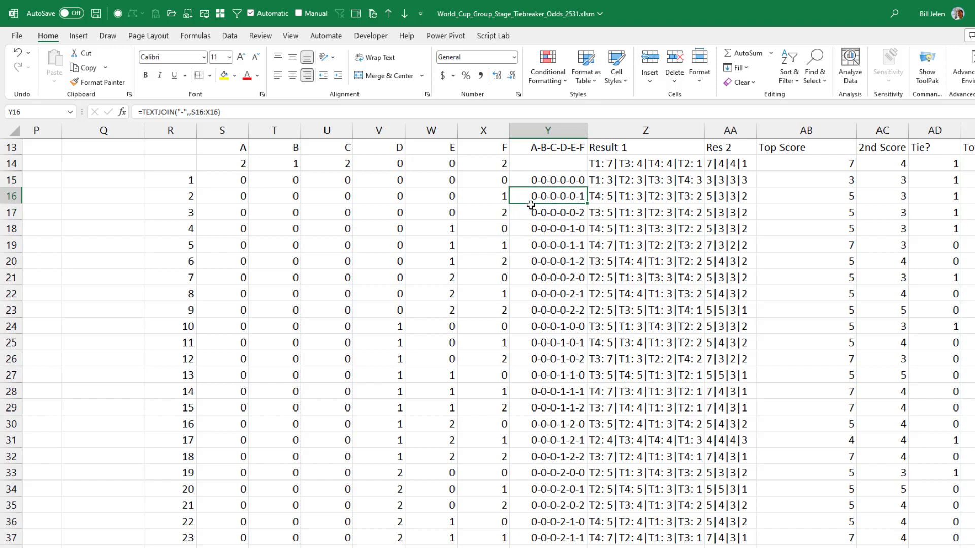
Step: Select the combination codes to row 743, view What-If options, and check Z14's Result 1 formula
key("ctrl+shift+Down")
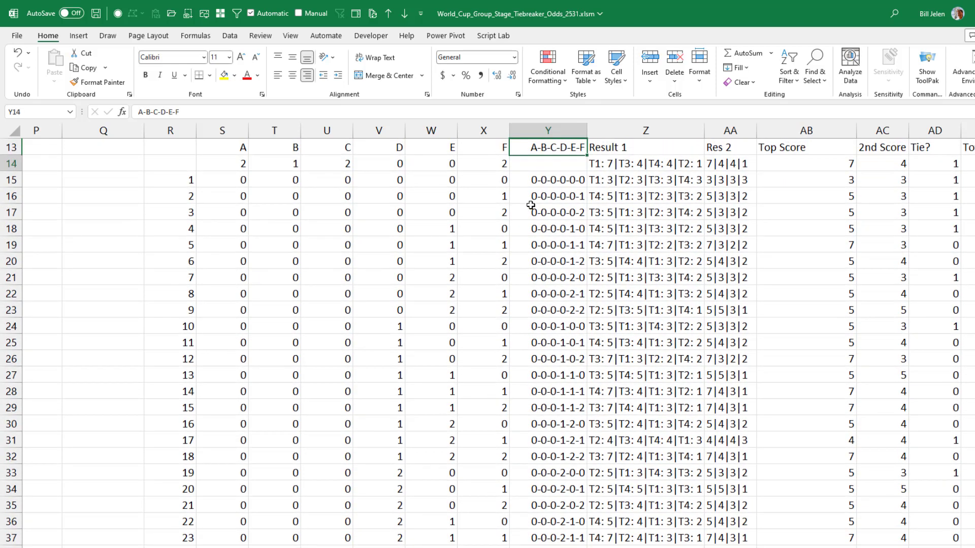
left_click(900, 77)
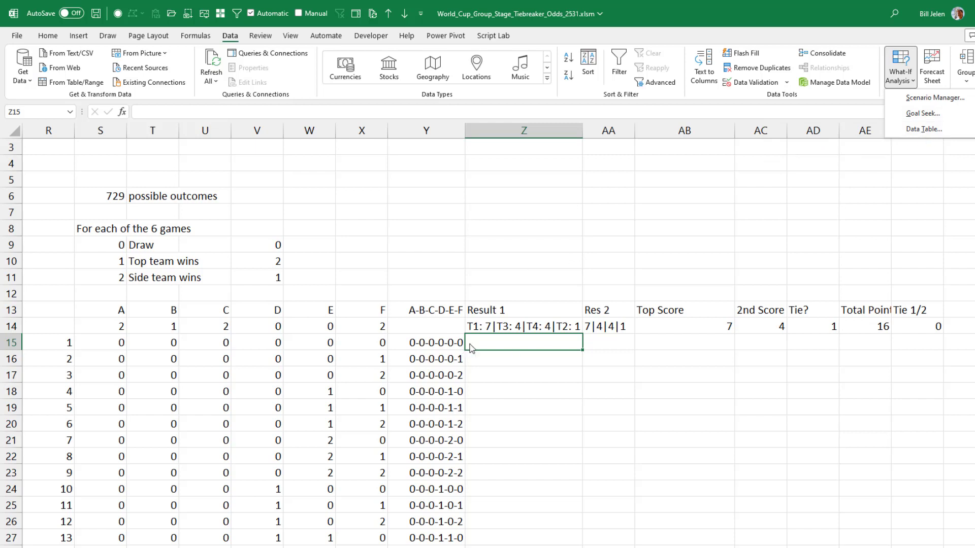
left_click(442, 345)
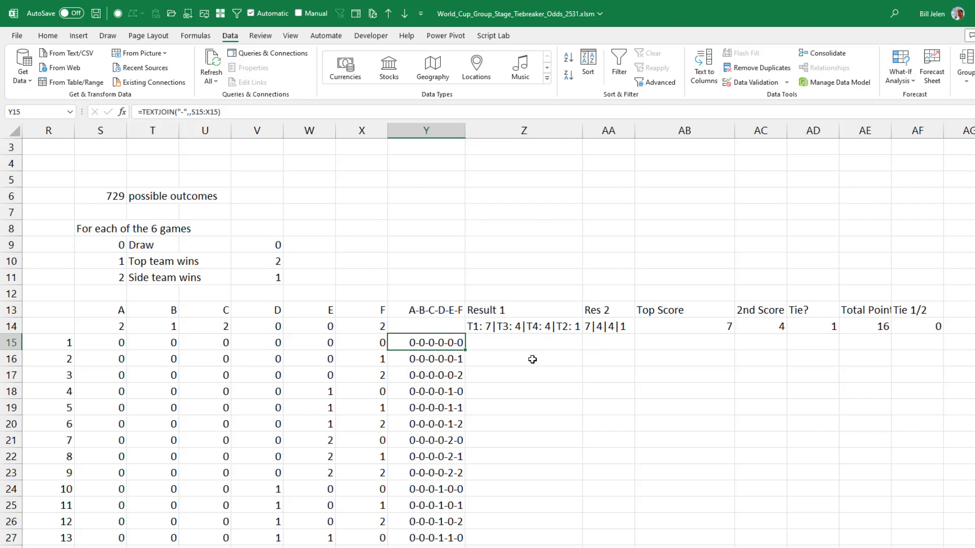
left_click(505, 326)
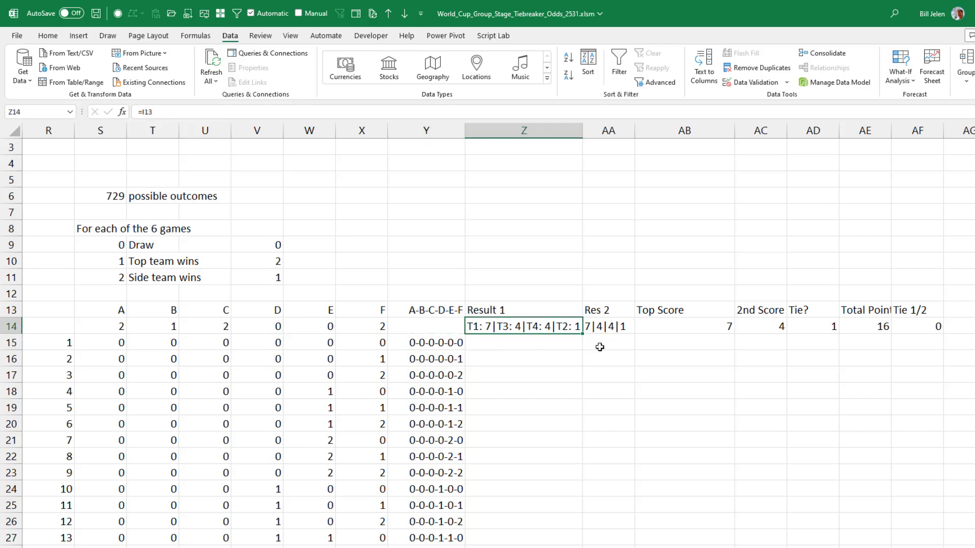
key("Right")
key("Right")
key("Right")
key("Right")
key("Right")
key("Right")
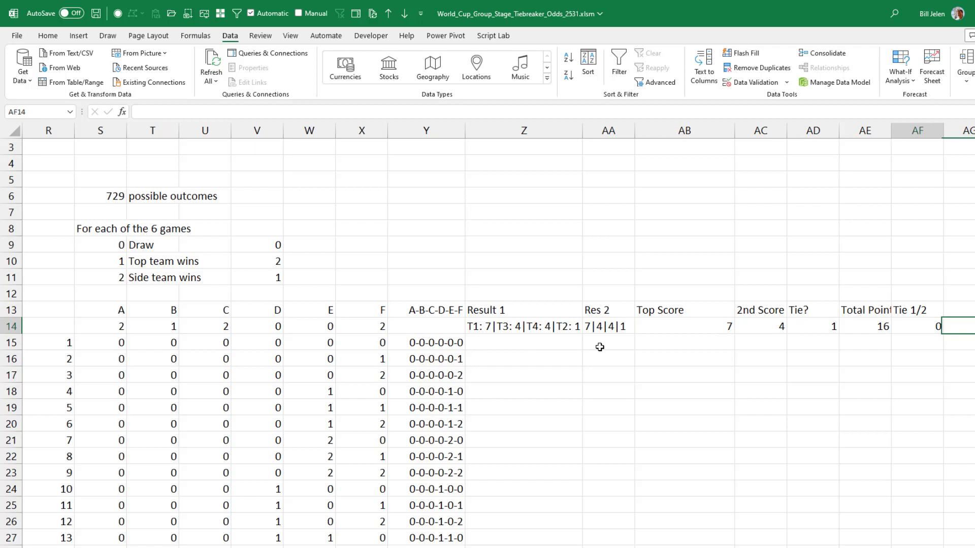
key("Left")
key("Left")
key("Left")
key("Left")
key("Down")
key("Left")
key("Left")
key("Left")
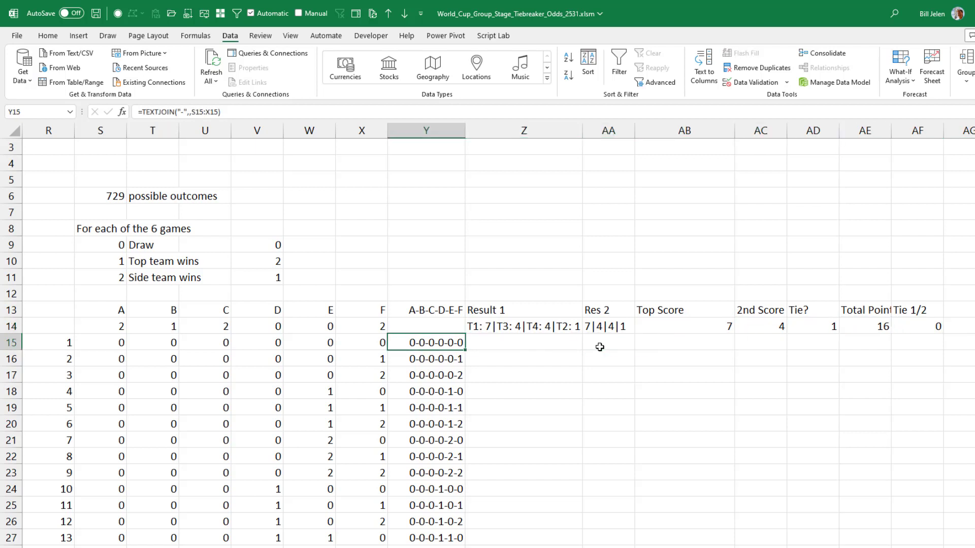
Step: Review row 14's linked formulas: Result 1, Res 2, Top Score, 2nd Score, Tie? and Tie 1/2
key("Up")
key("Right")
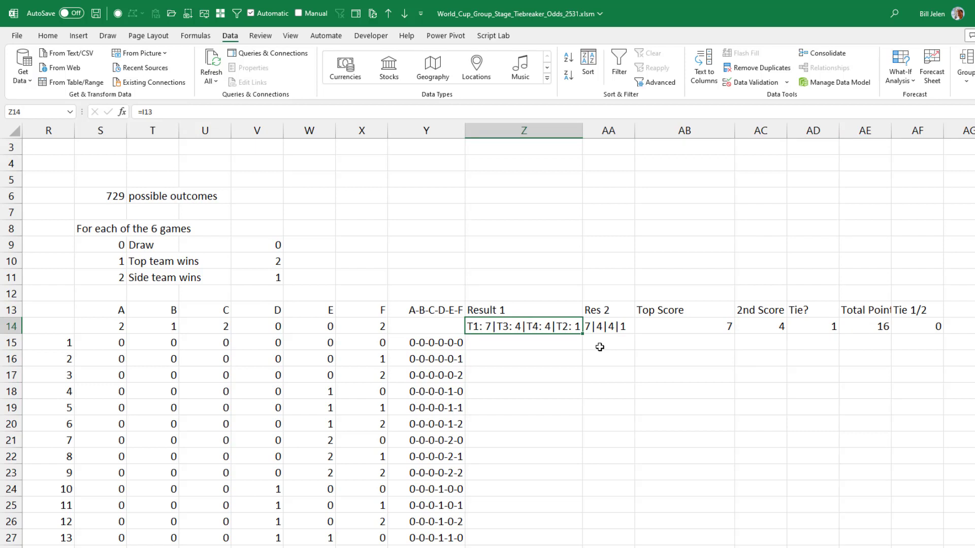
key("Right")
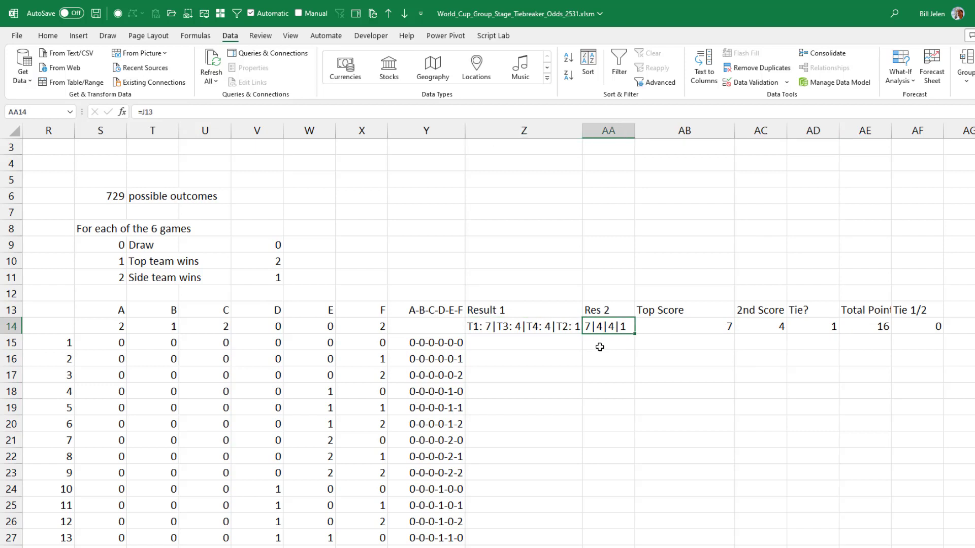
key("Right")
key("Right")
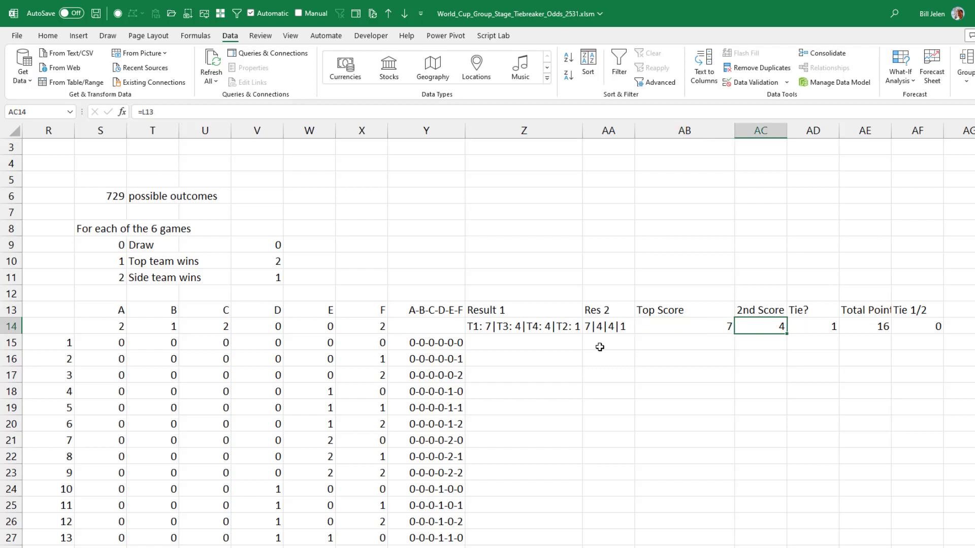
key("Right")
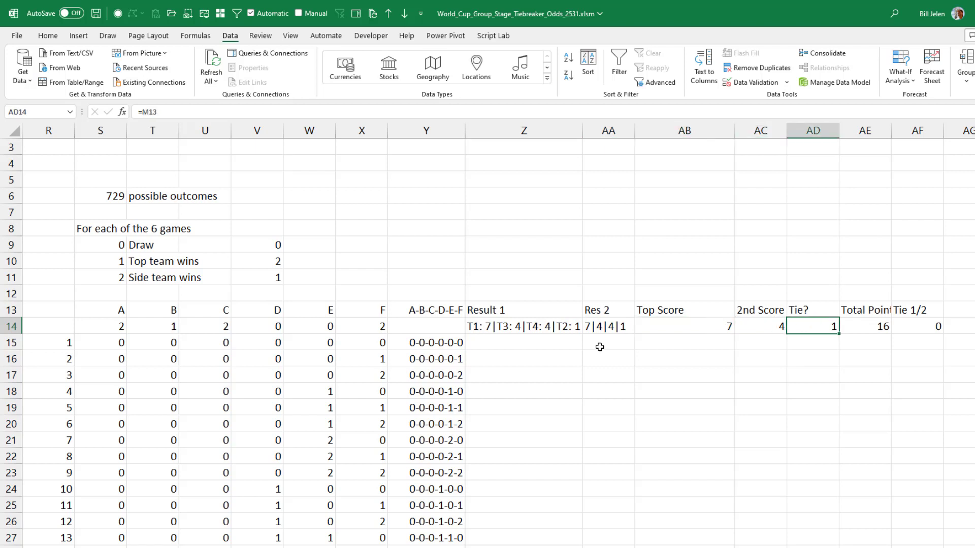
key("Right")
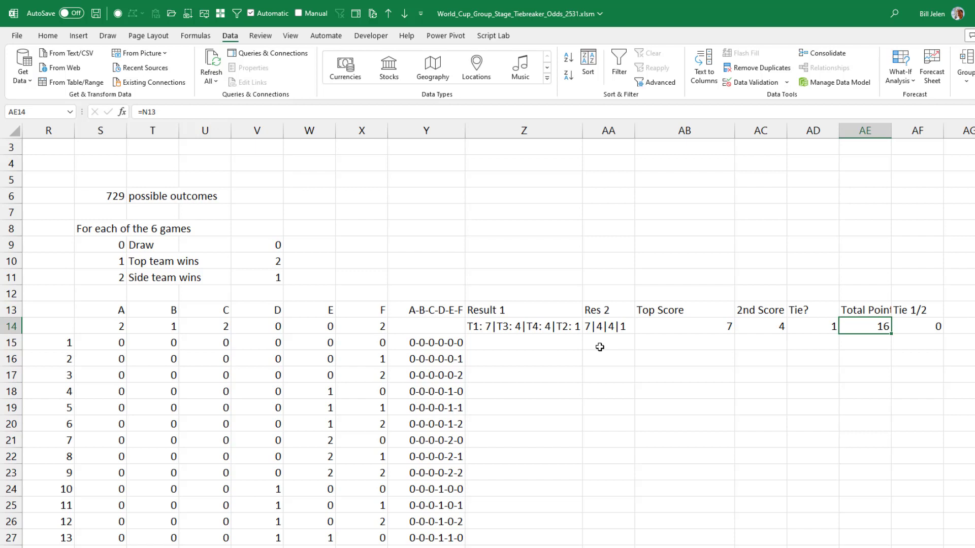
key("Right")
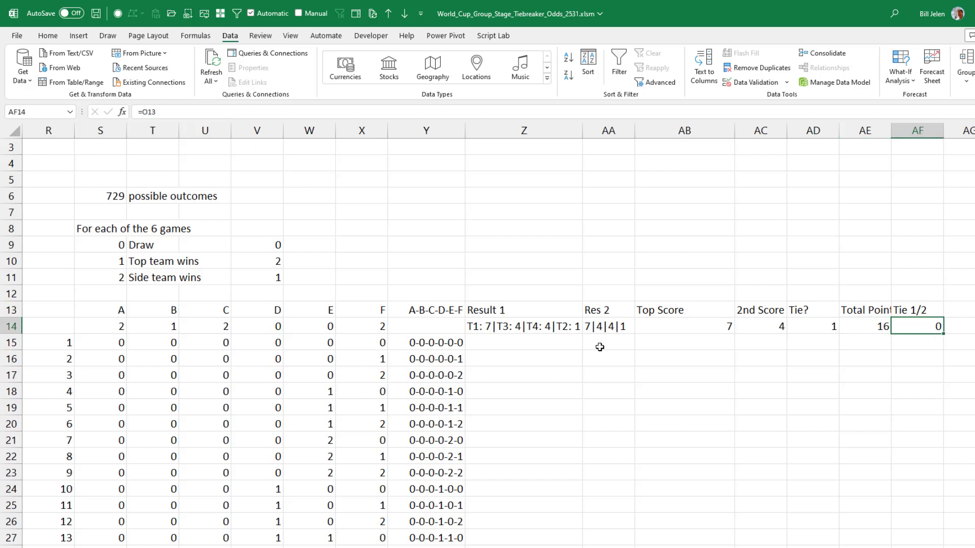
key("Left")
key("Left")
key("Left")
key("Left")
key("Left")
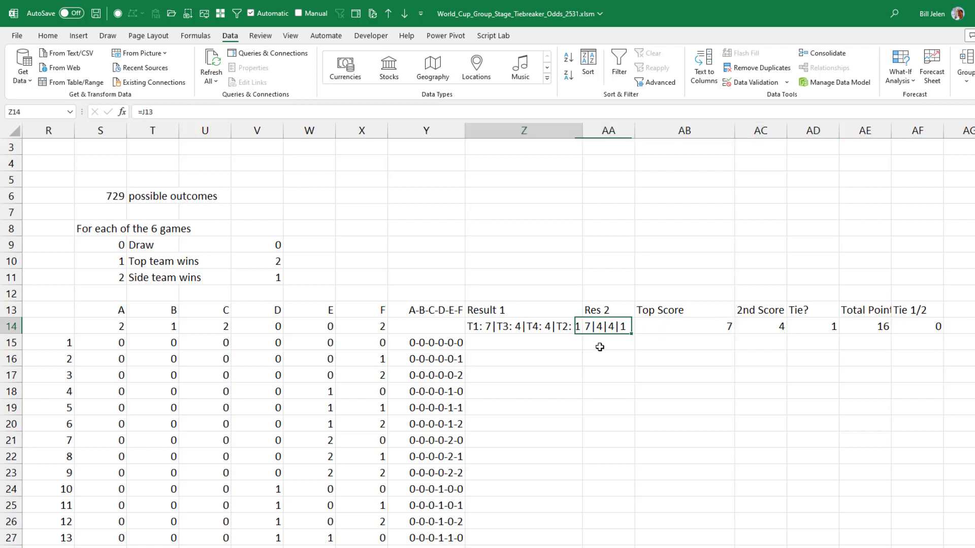
Step: Select Y14:AF743, covering the row 14 result formulas and all 729 outcome rows
key("Right")
key("Right")
key("Right")
key("Right")
key("Right")
key("Right")
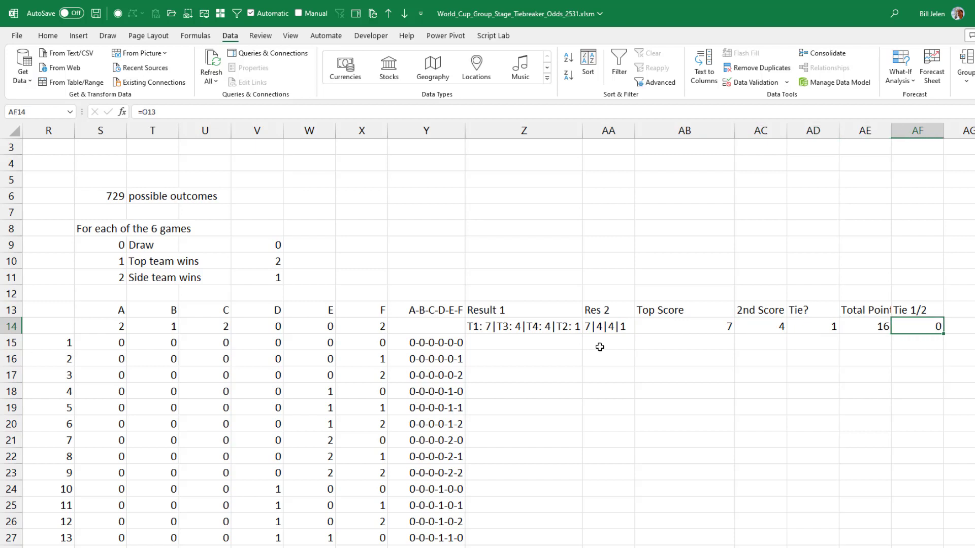
key("ctrl+shift+Left")
key("shift+Left")
key("shift+Down")
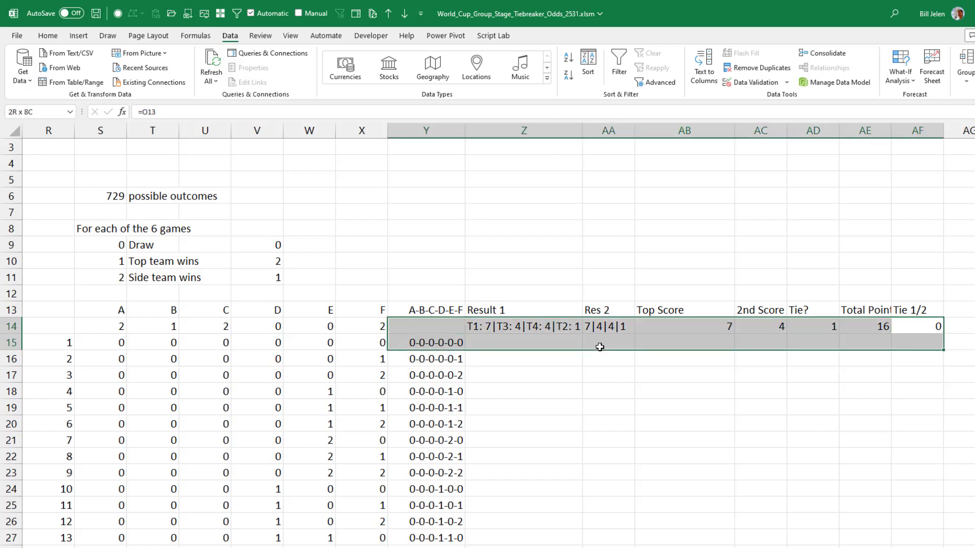
key("shift+Down")
key("shift+Down")
key("shift+Down")
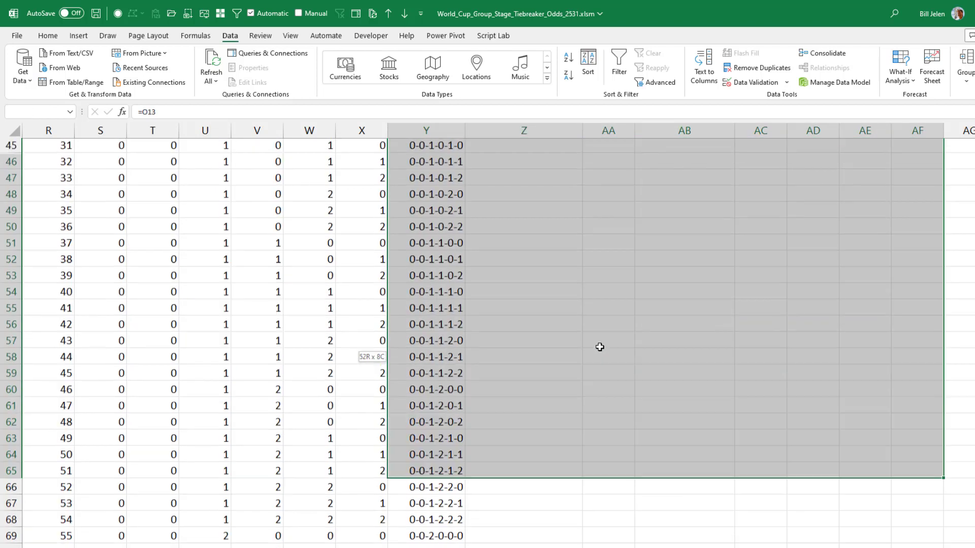
key("shift+Down")
key("shift+Down")
key("shift+Down")
key("shift+Down")
key("shift+Down")
key("shift+Down")
key("shift+Down")
key("shift+Down")
key("shift+Down")
key("shift+Down")
key("shift+Down")
key("shift+Down")
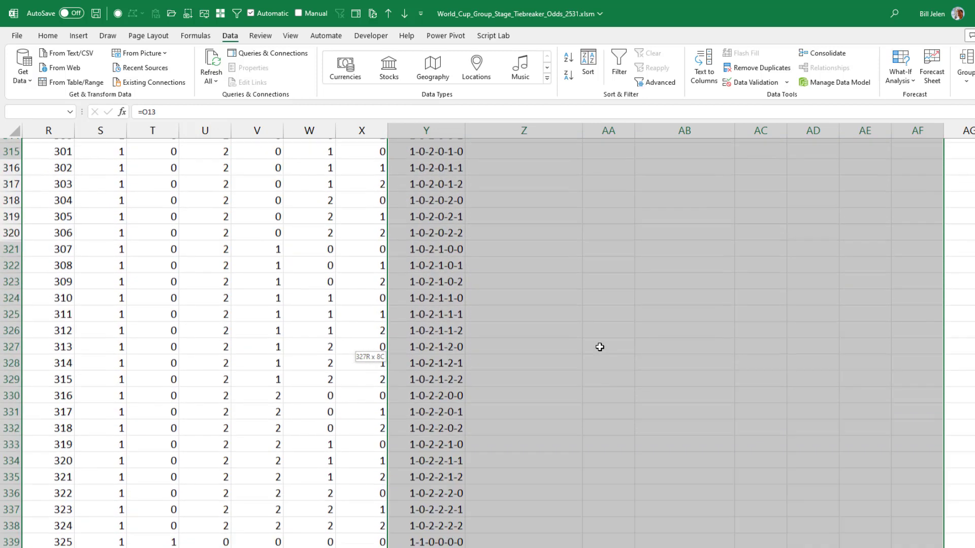
key("shift+Down")
key("shift+Down")
key("shift+Down")
key("shift+Down")
key("shift+Down")
key("shift+Down")
key("shift+Down")
key("shift+Down")
key("shift+Down")
key("shift+Down")
key("shift+Down")
key("shift+Down")
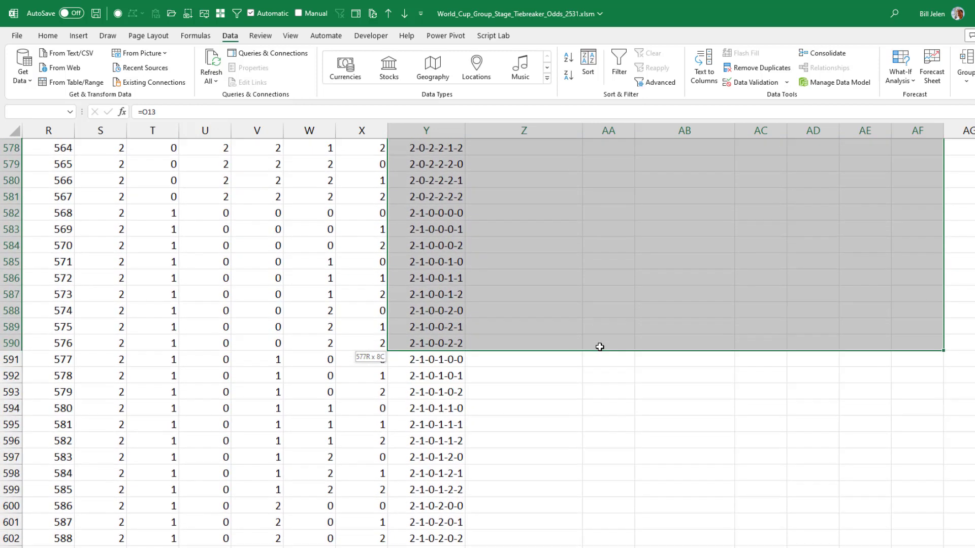
key("shift+Down")
key("shift+Down")
key("shift+Down")
key("shift+Down")
key("shift+Down")
key("shift+Down")
key("shift+Down")
key("shift+Down")
key("shift+Down")
key("shift+Up")
key("shift+Up")
key("shift+Up")
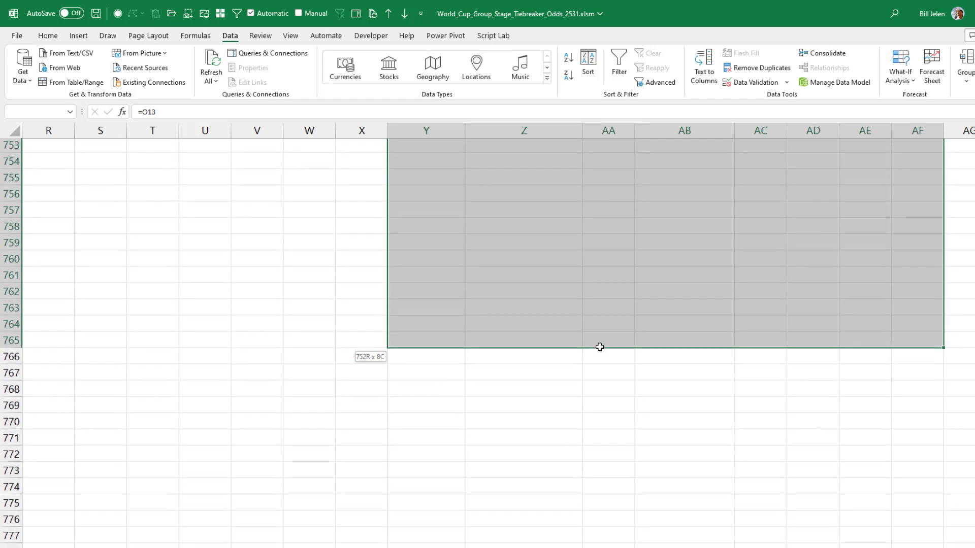
key("shift+Up")
key("shift+Up")
key("shift+Up")
key("shift+Down")
key("shift+Down")
key("shift+Down")
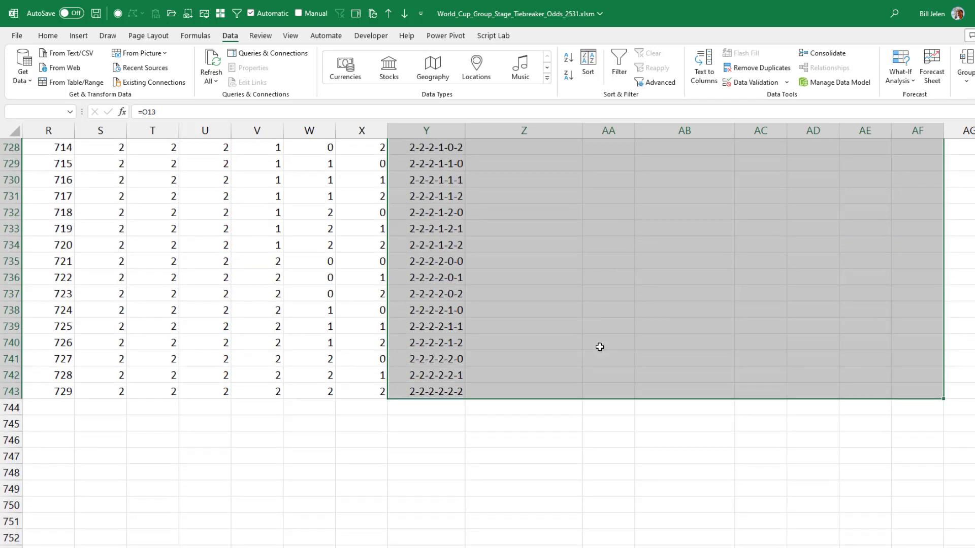
key("ctrl+period")
key("ctrl+period")
key("ctrl+period")
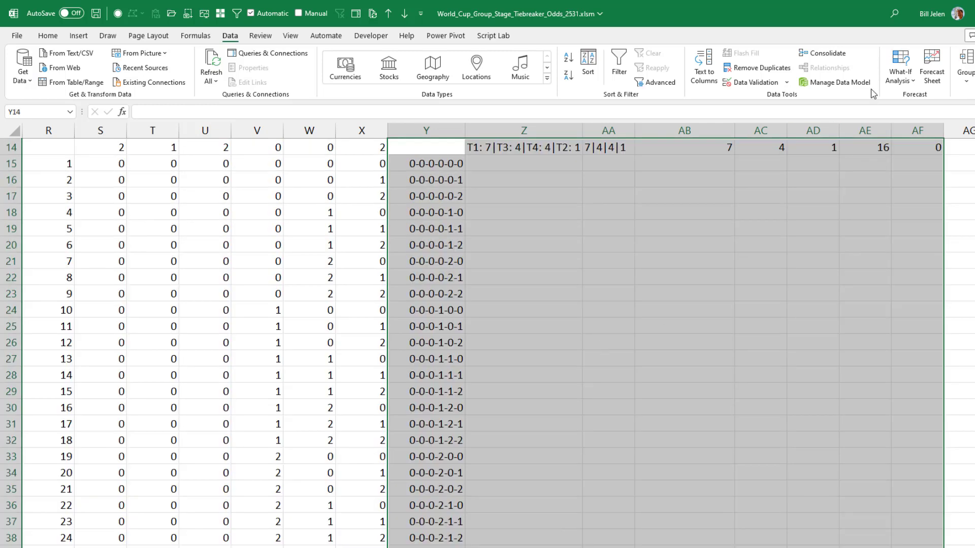
Step: Build a What-If data table over the block with D3 as the column input cell
left_click(900, 76)
left_click(926, 129)
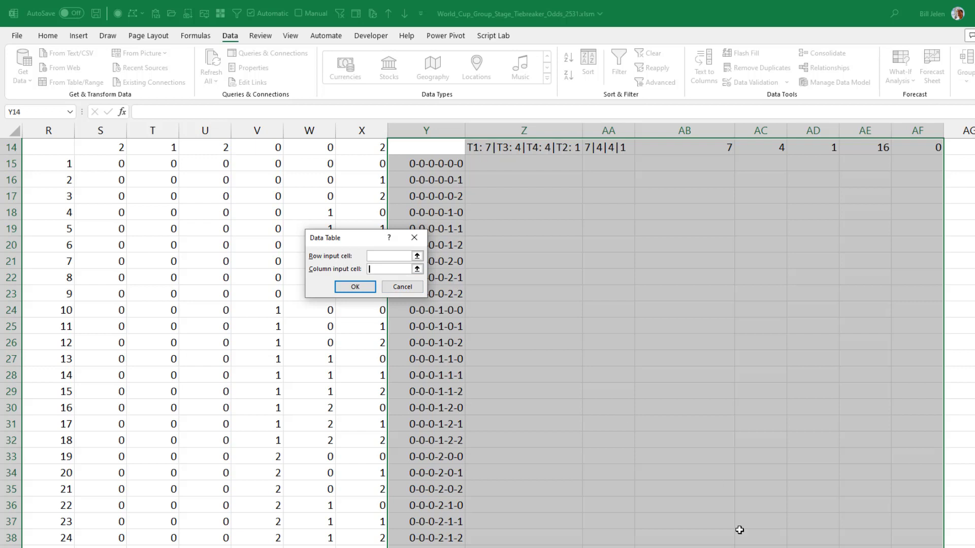
scroll(169, 352, "left", 5)
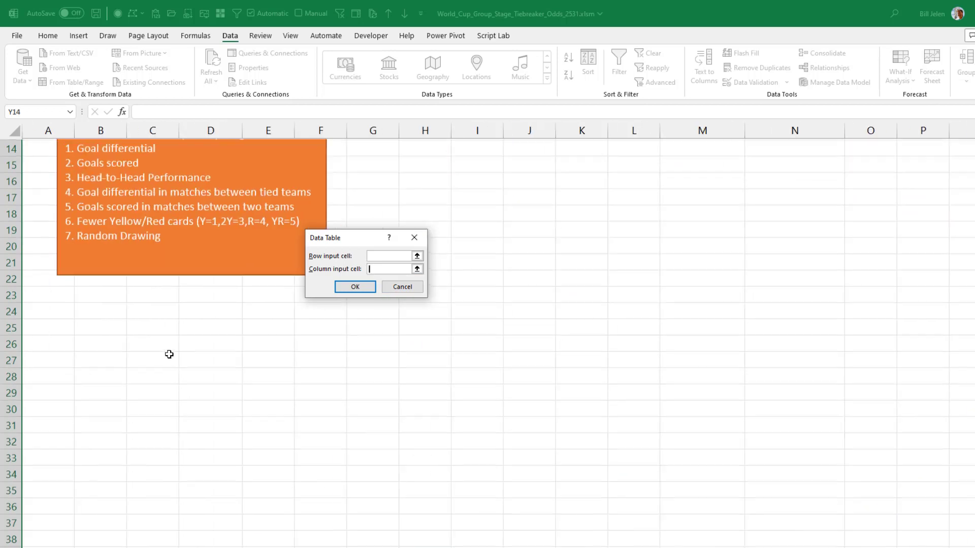
scroll(170, 353, "up", 3)
scroll(164, 332, "up", 2)
left_click(213, 181)
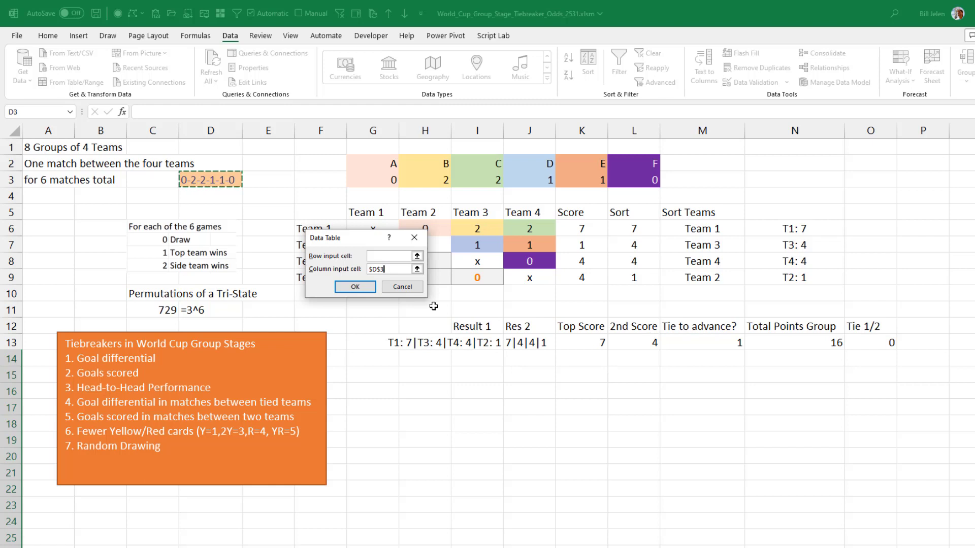
left_click_drag(762, 547, 849, 547)
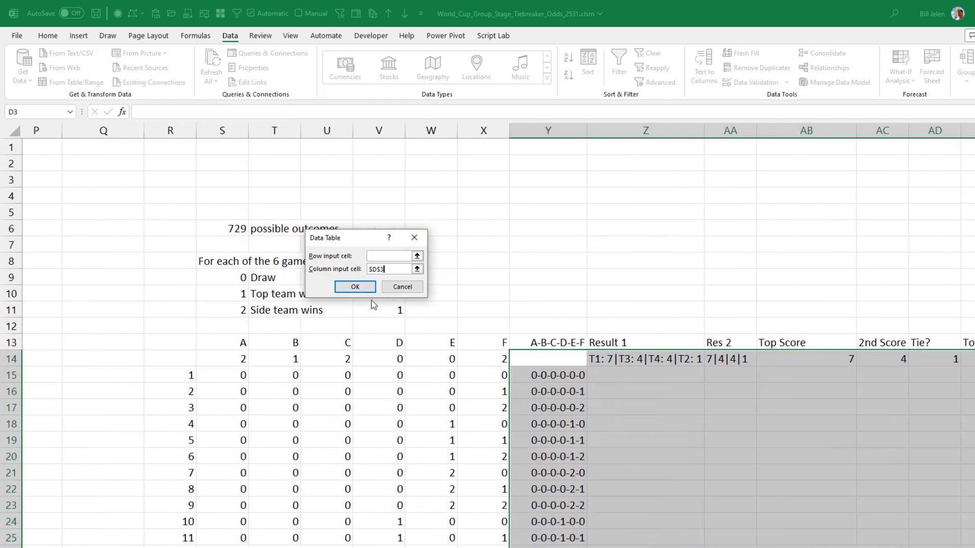
left_click(357, 287)
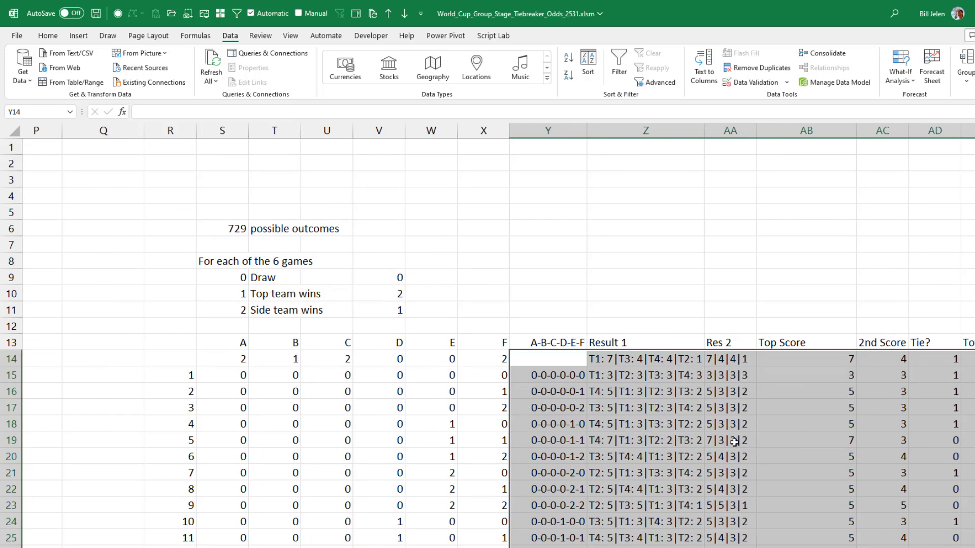
left_click(573, 227)
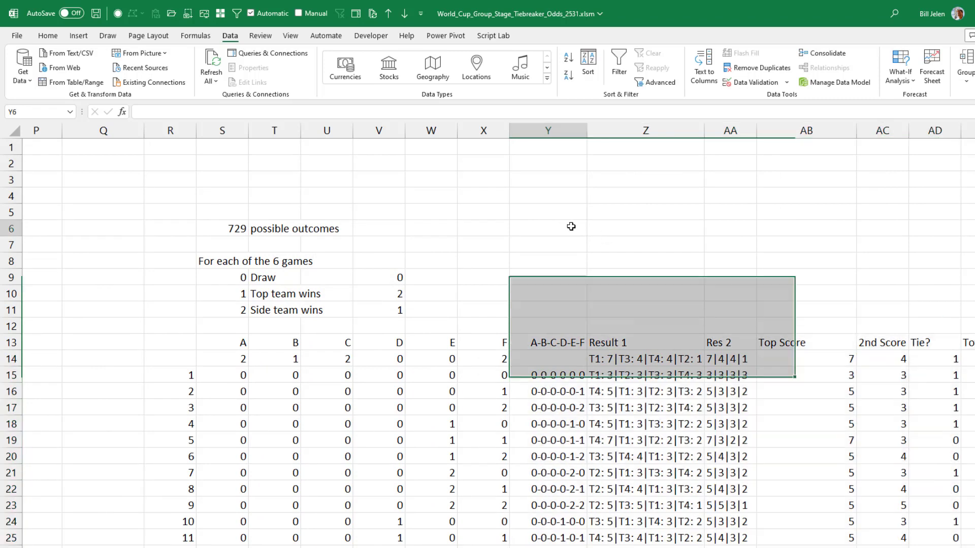
type("+729*41")
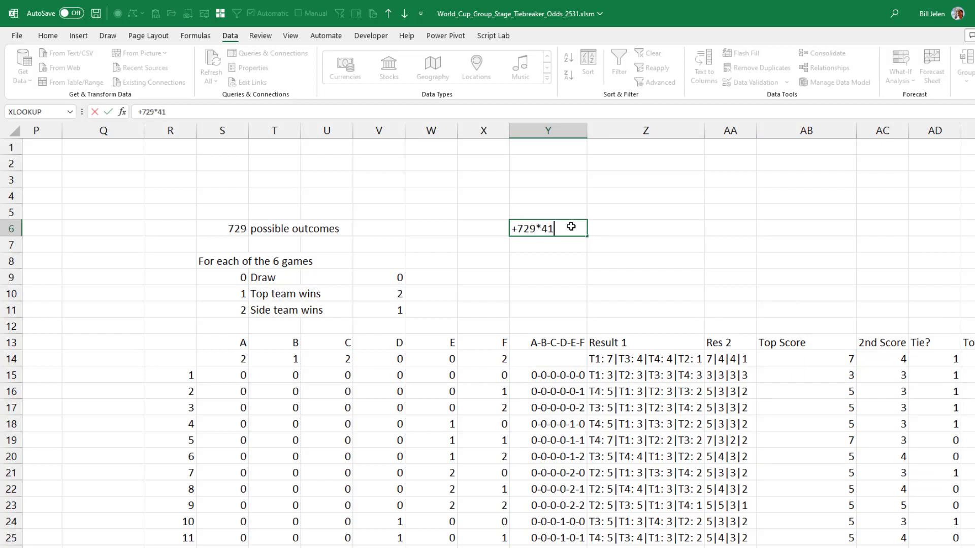
key("ctrl+Return")
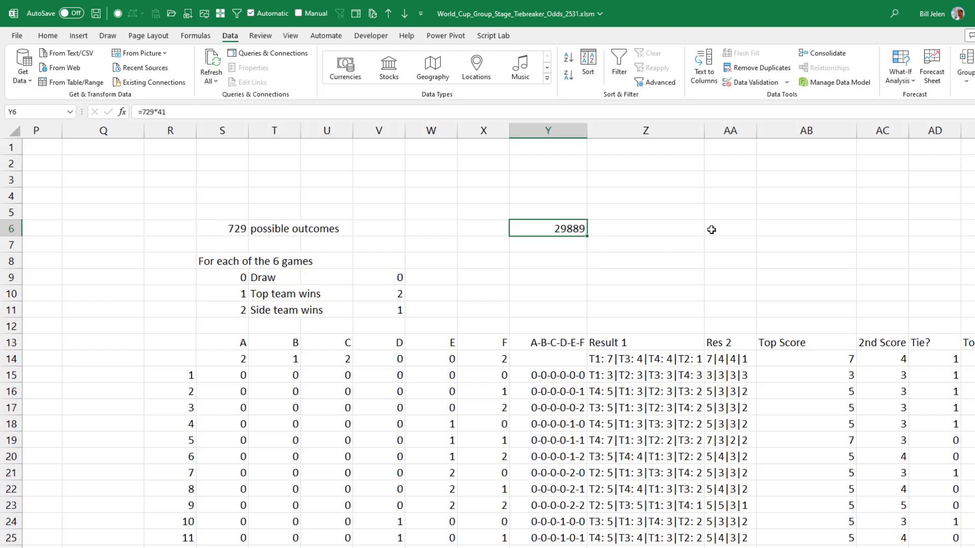
key("Delete")
key("Down")
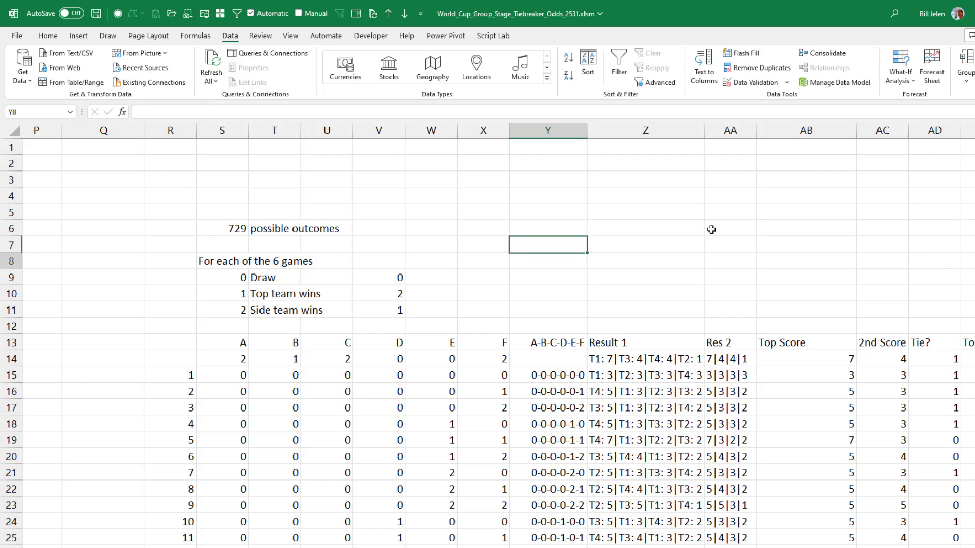
Step: Copy the result columns from row 15 down to the last of the 729 outcomes
key("Down")
key("Down")
key("Down")
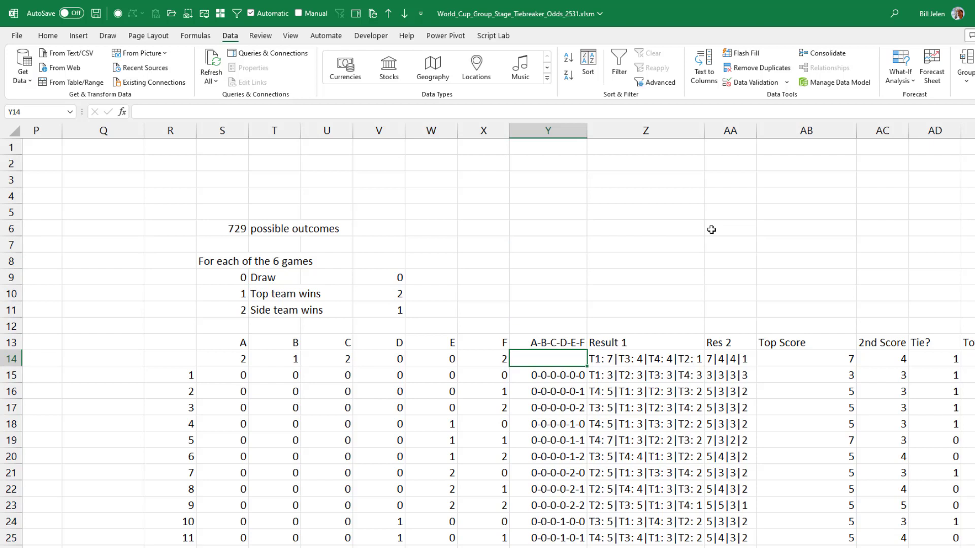
key("Down")
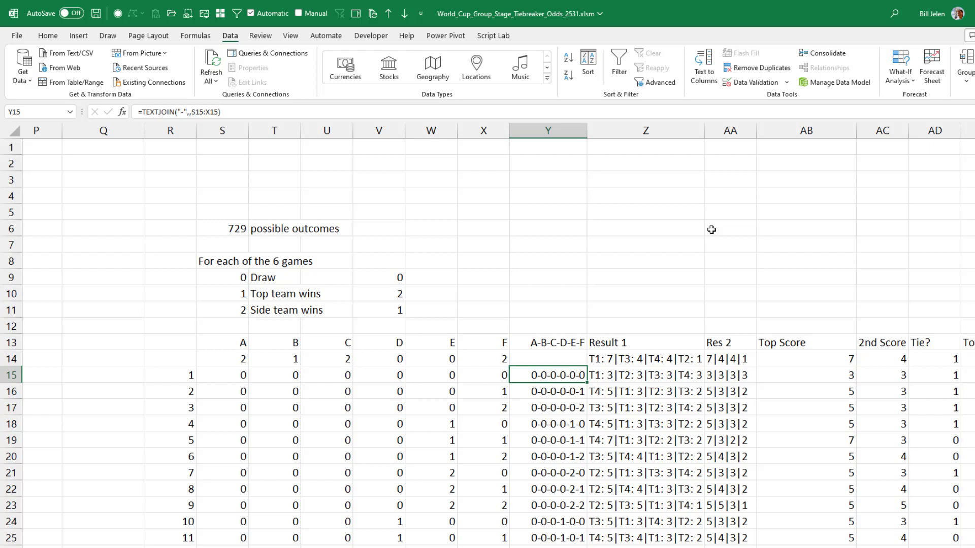
key("ctrl+shift+Right")
key("ctrl+shift+Down")
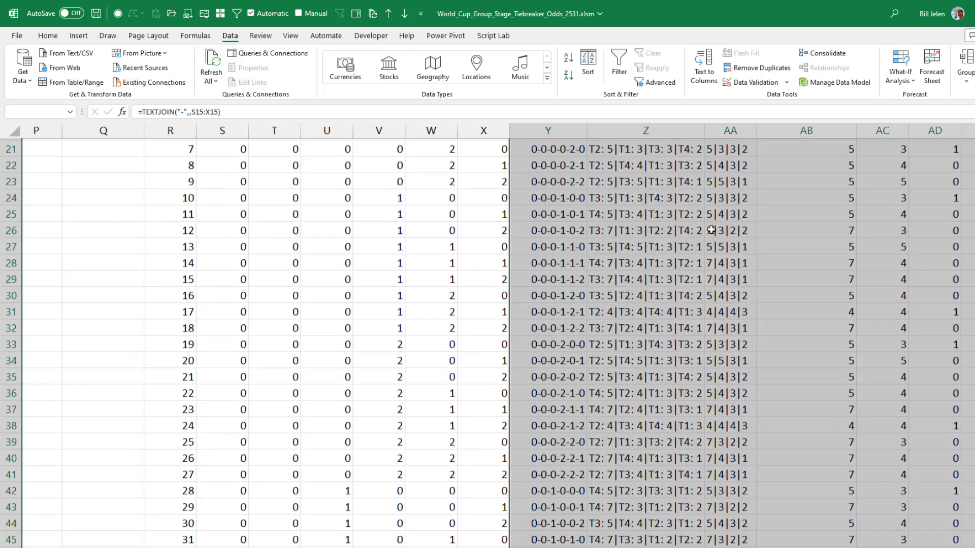
key("ctrl+c")
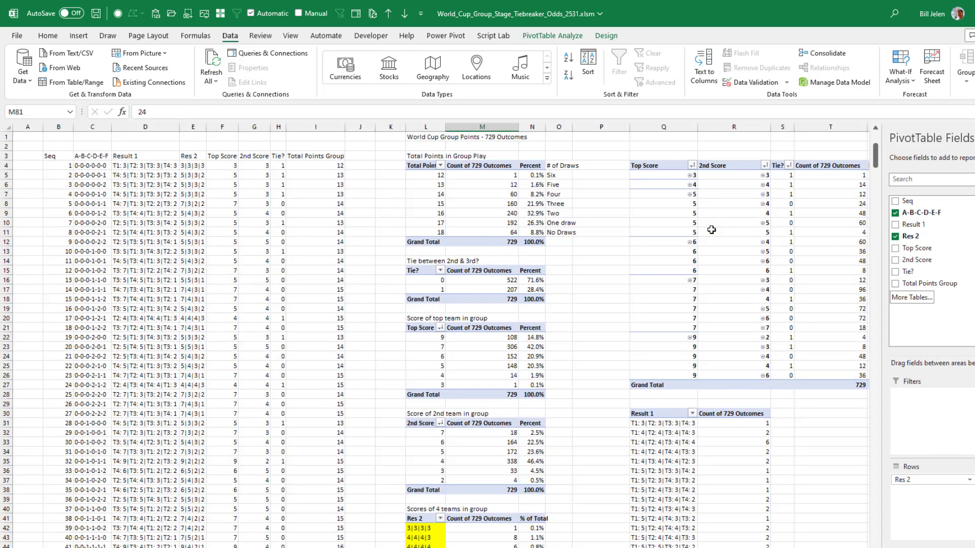
Step: Go to the pivot table sheet and select C4 at the top of the source data
key("ctrl+Page_Down")
left_click(86, 165)
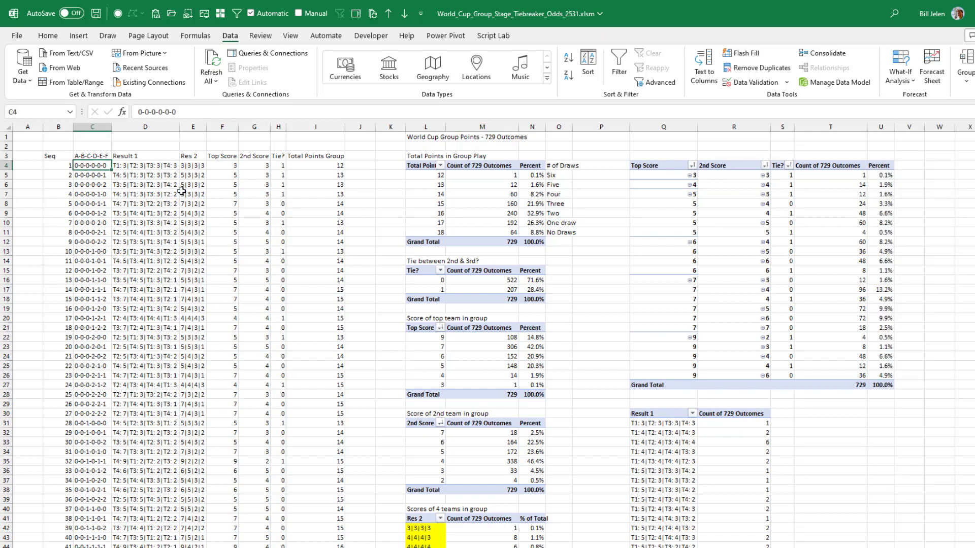